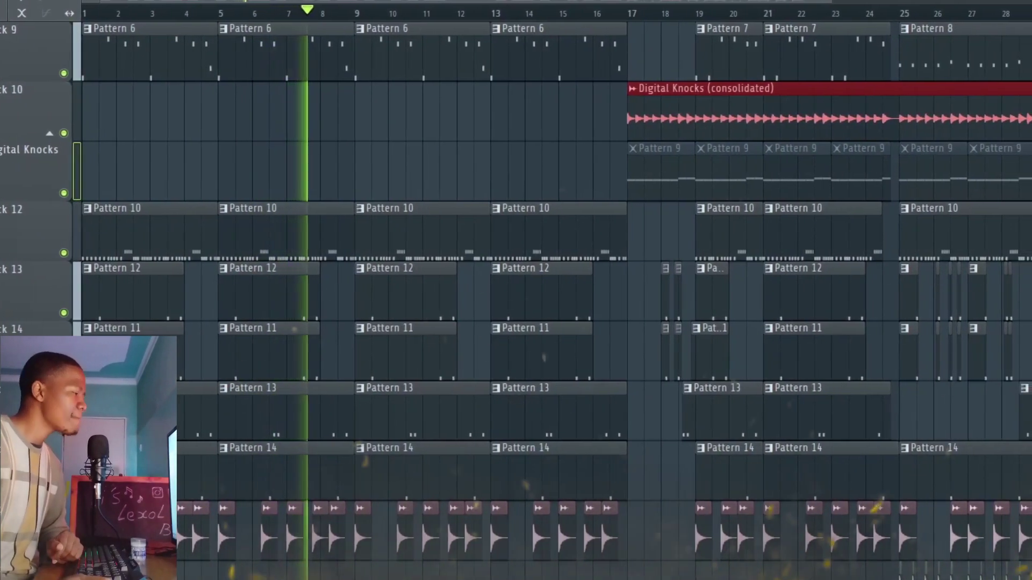
# - Stop the song and open the Pattern 1 chords in the piano roll, with the Serum window moved off the first notes
pyautogui.press('space')
pyautogui.scroll(7, 945, 301)
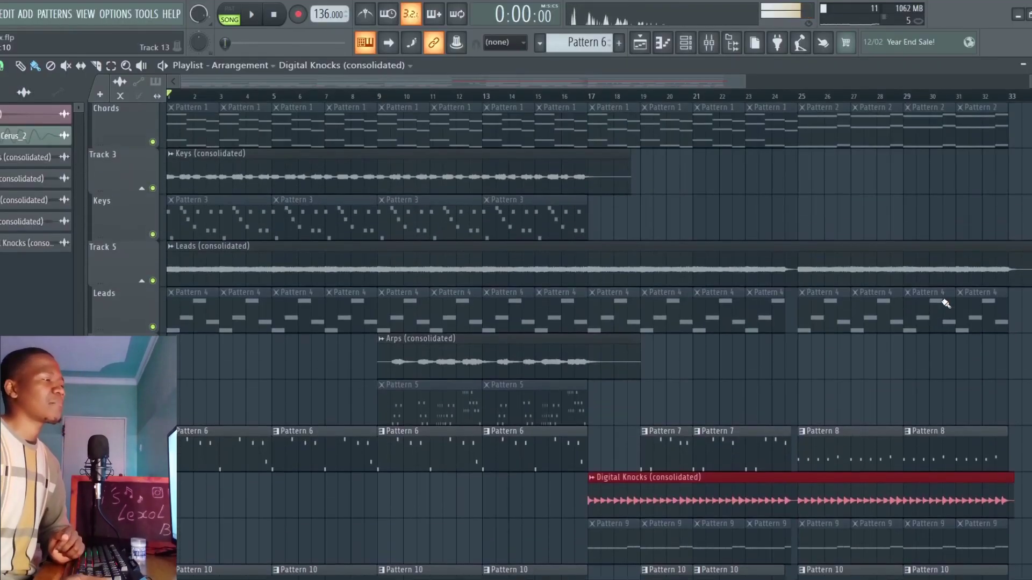
pyautogui.scroll(1, 944, 301)
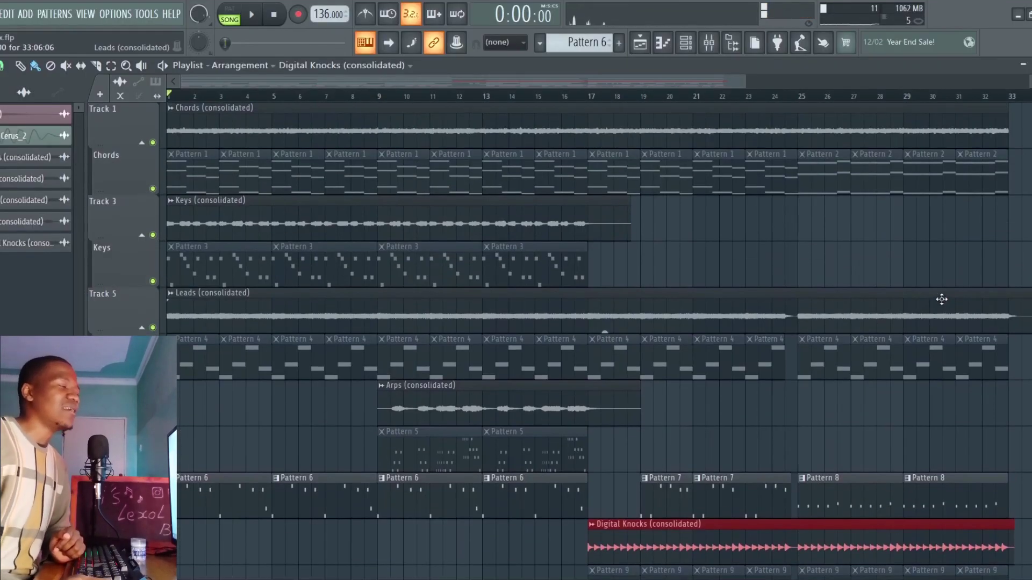
pyautogui.scroll(1, 214, 162)
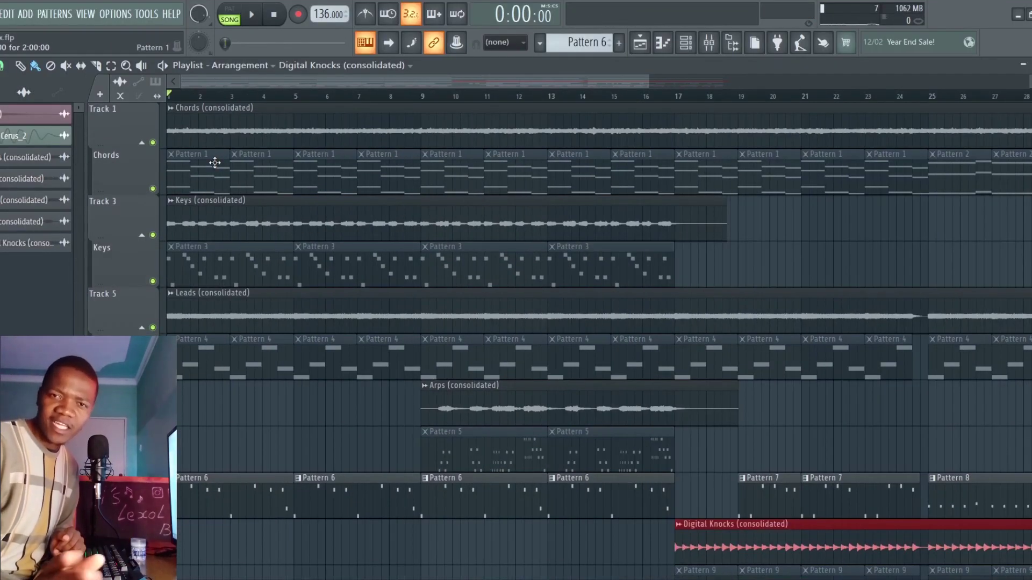
pyautogui.doubleClick(214, 162)
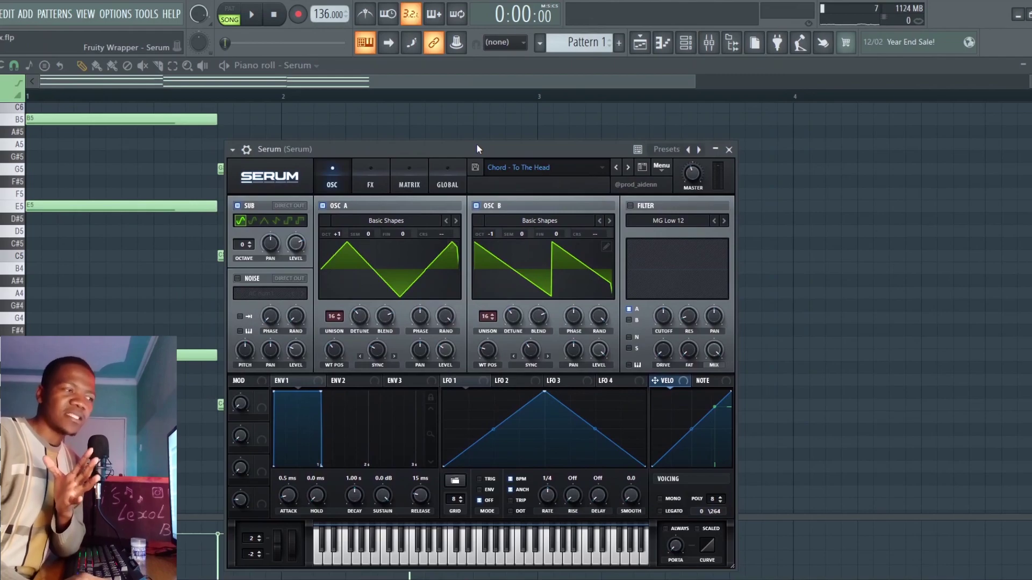
pyautogui.moveTo(476, 145); pyautogui.dragTo(782, 101)
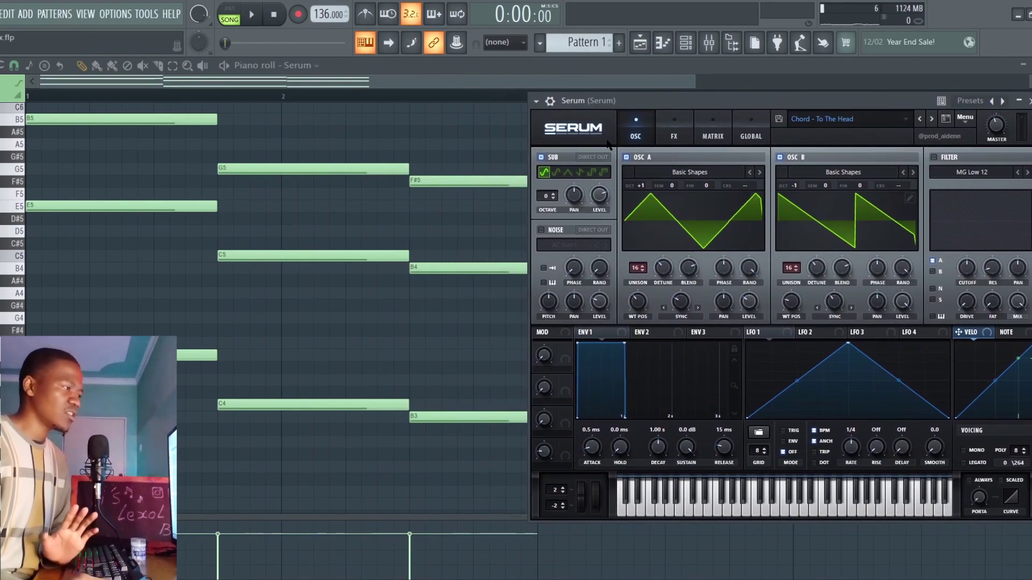
# - Play the Pattern 1 chord progression on its own, stop it, and return to the playlist
pyautogui.click(226, 67)
pyautogui.press('space')
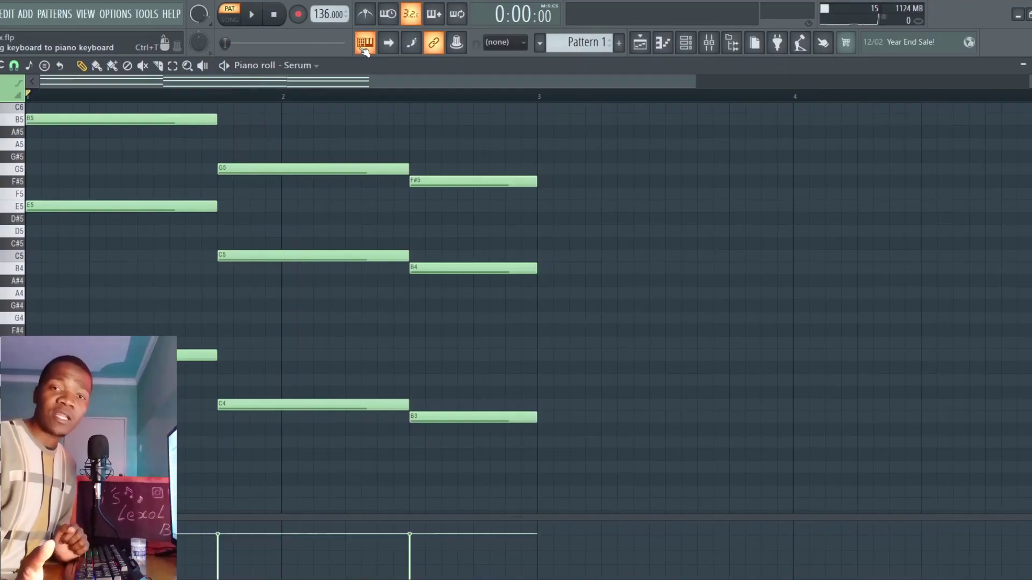
pyautogui.click(640, 46)
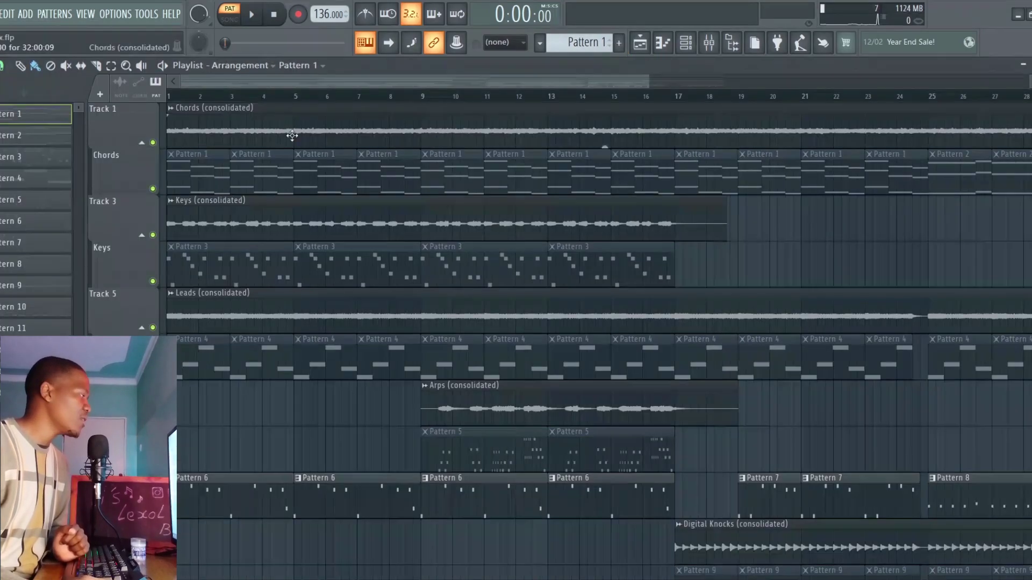
pyautogui.press('l')
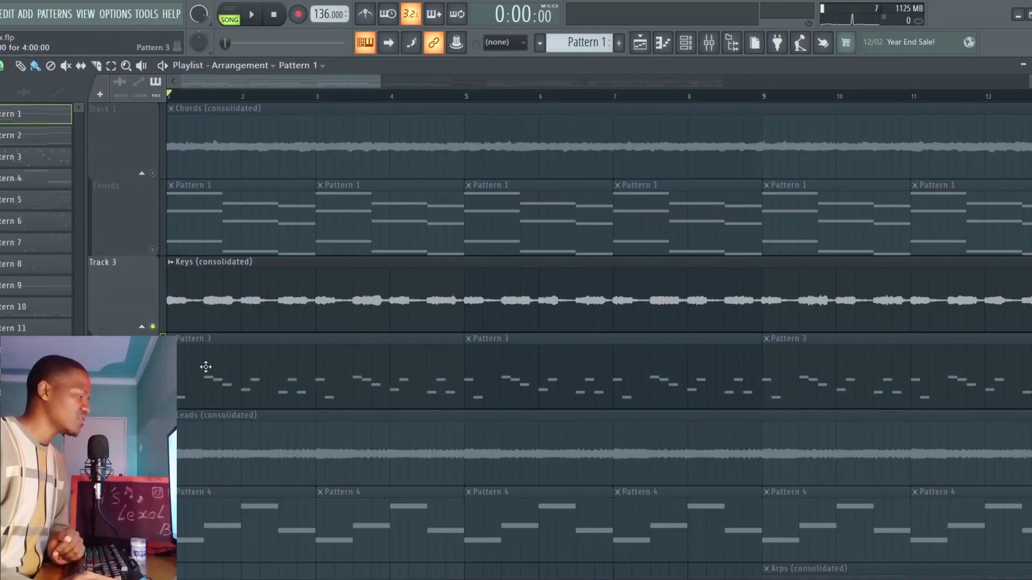
# - Open the Pattern 3 keys in the piano roll and play the melody on its own
pyautogui.doubleClick(206, 367)
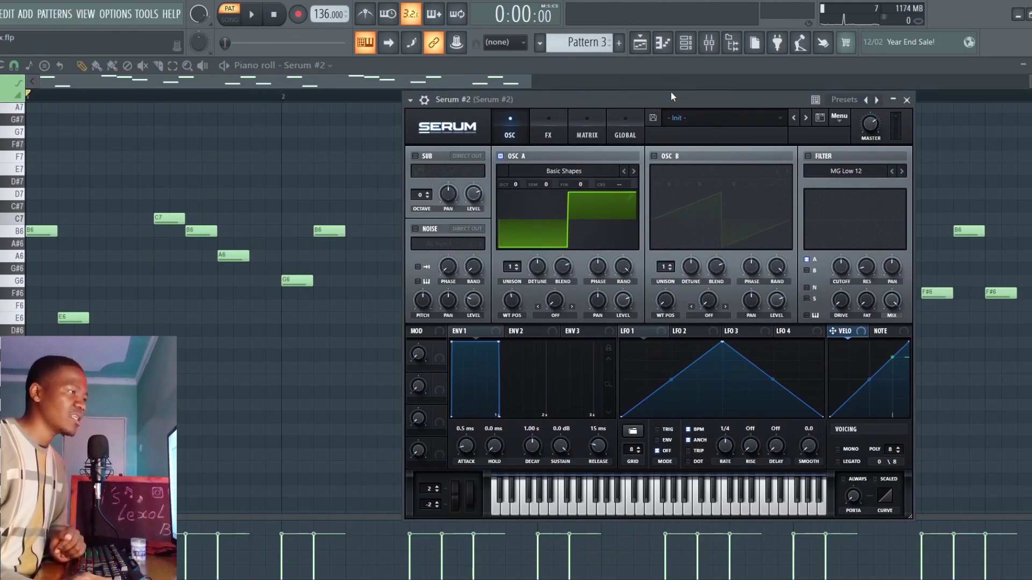
pyautogui.click(295, 86)
pyautogui.press('space')
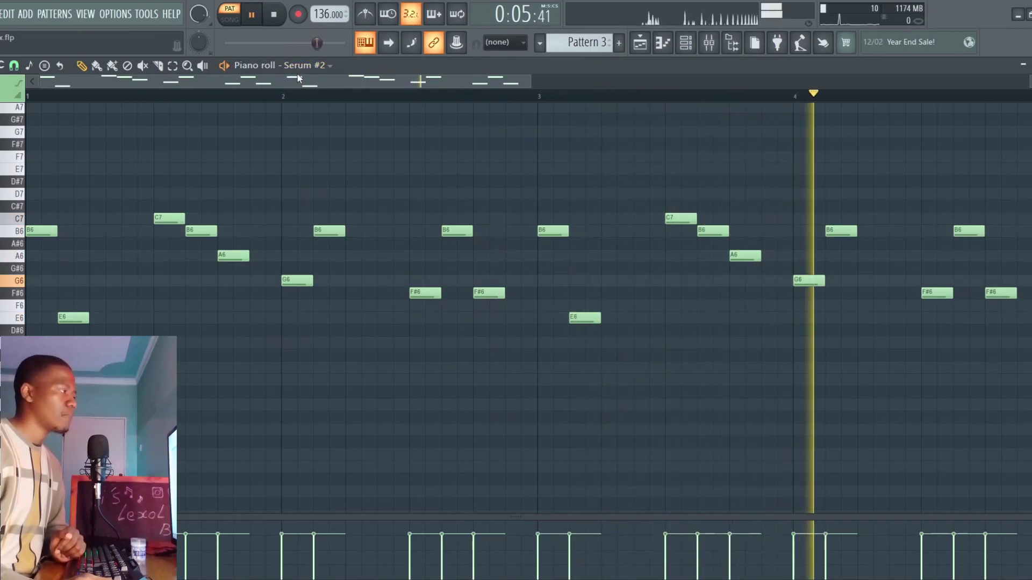
pyautogui.scroll(-3, 300, 80)
pyautogui.press('space')
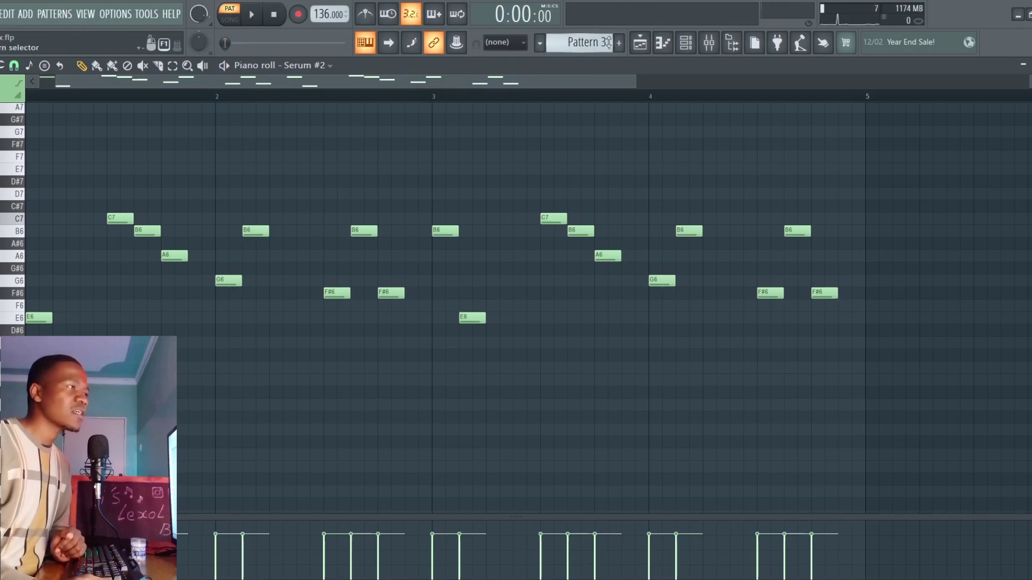
# - In the playlist, unmute the Chords audio and pattern tracks and play them together with the keys
pyautogui.click(640, 42)
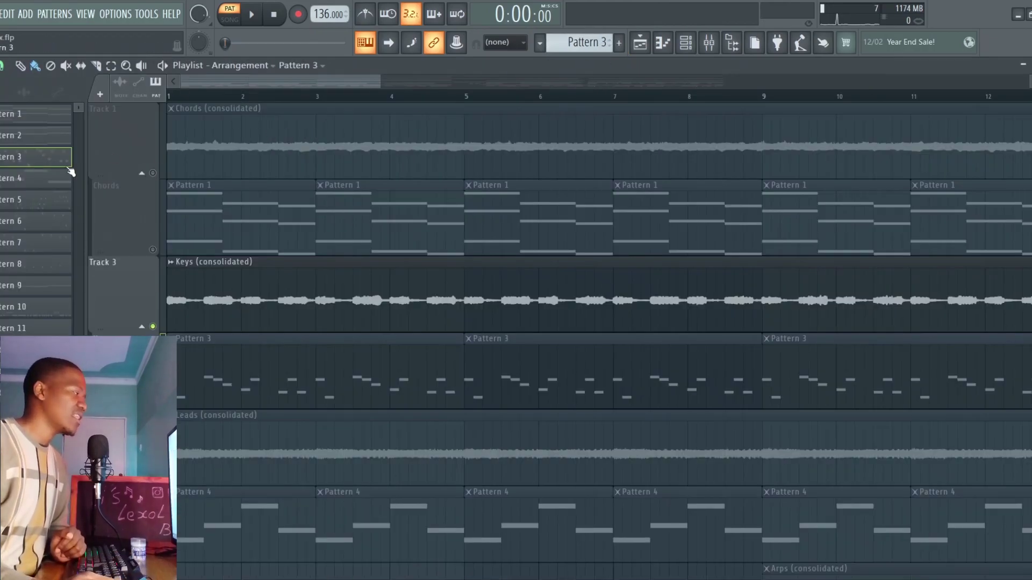
pyautogui.click(152, 173)
pyautogui.click(153, 250)
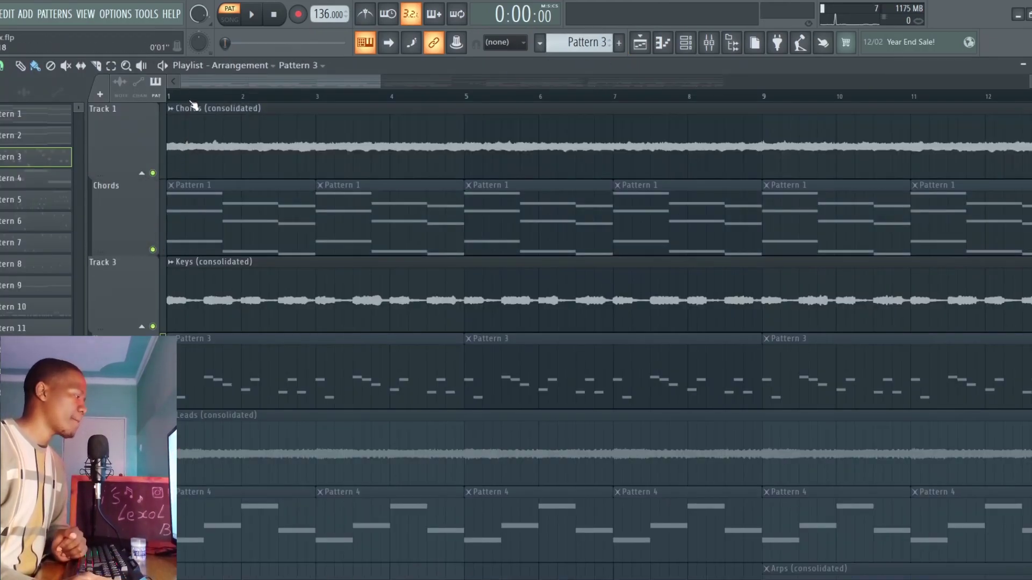
pyautogui.press('space')
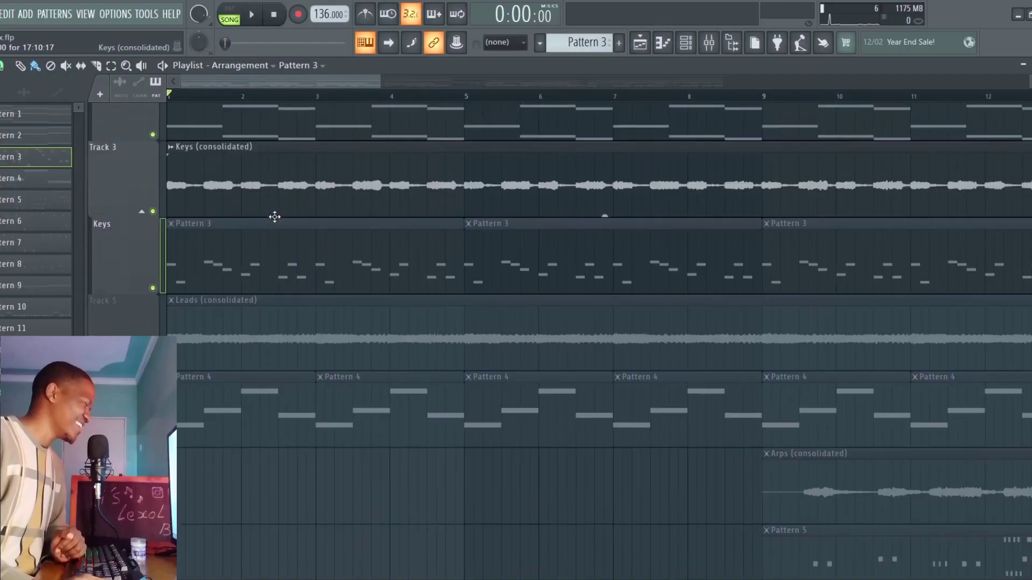
# - Solo the Leads audio track and its pattern track, and play them on their own
pyautogui.click(152, 326)
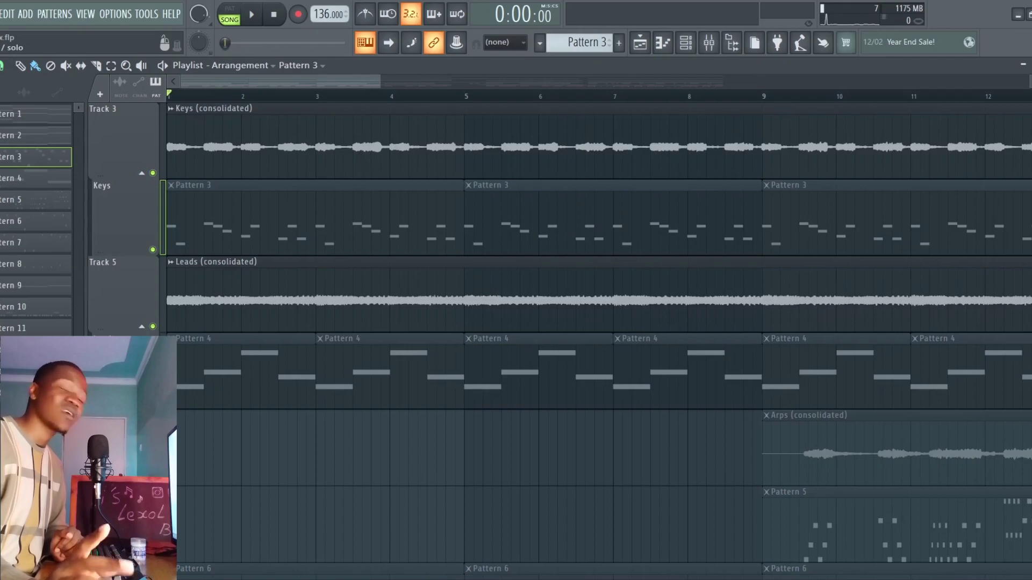
pyautogui.rightClick(152, 403)
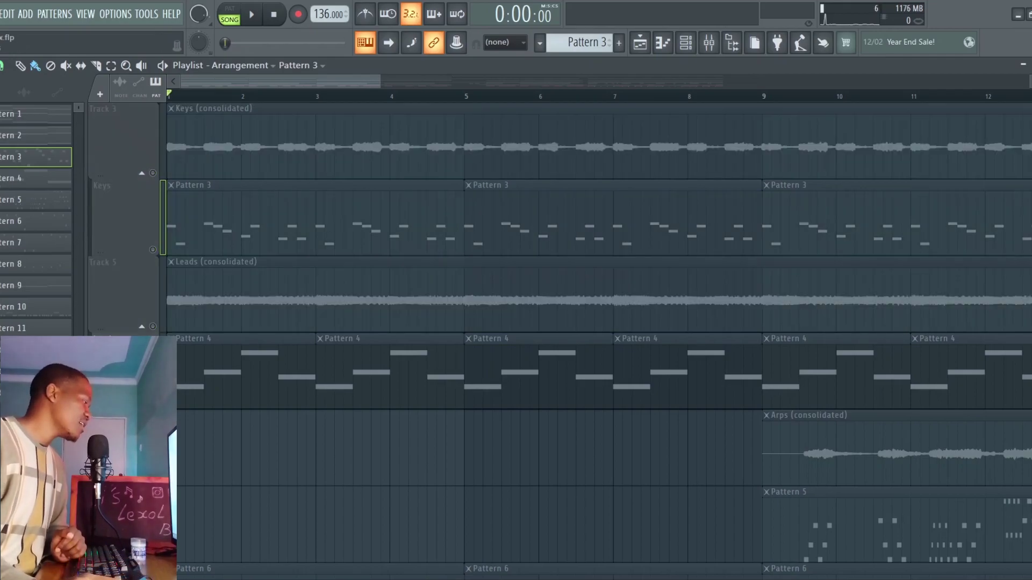
pyautogui.click(153, 326)
pyautogui.press('space')
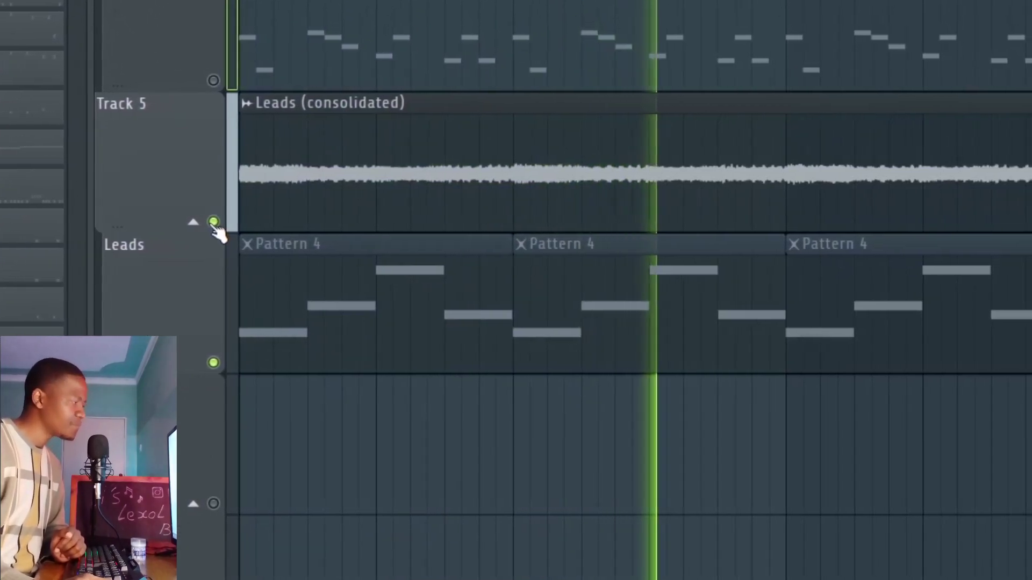
pyautogui.press('space')
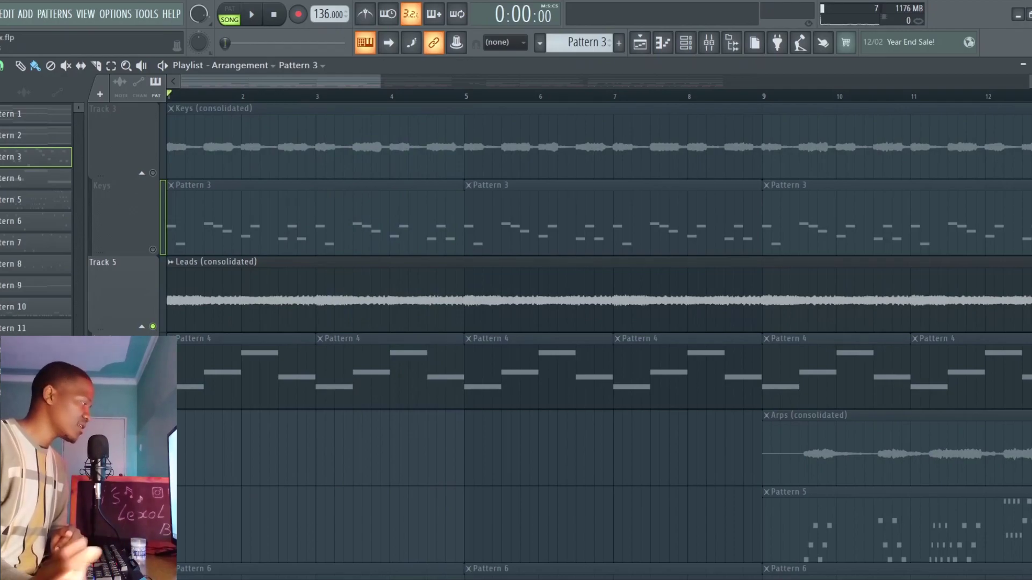
# - Unmute the Chords and Keys tracks and play them together with the Leads
pyautogui.scroll(2, 599, 338)
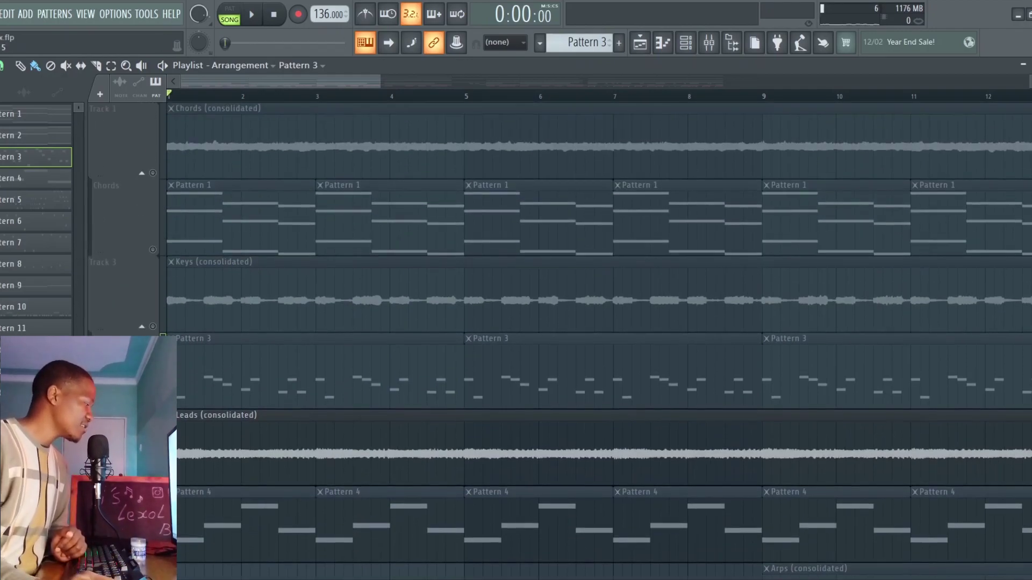
pyautogui.press('space')
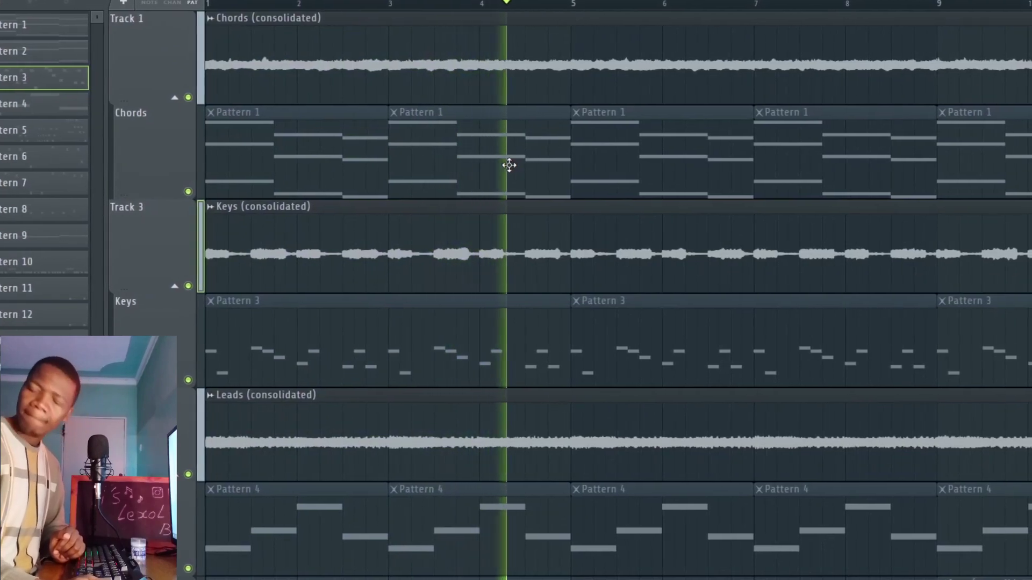
pyautogui.press('space')
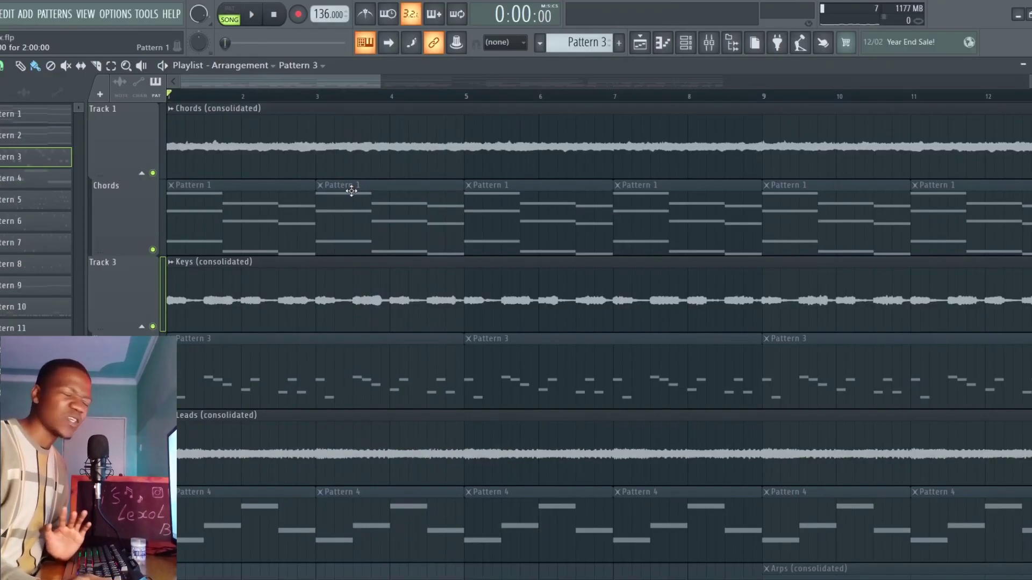
# - Unmute the Arps audio track and its pattern track, and view the Pattern 5 notes in the piano roll
pyautogui.scroll(-3, 363, 215)
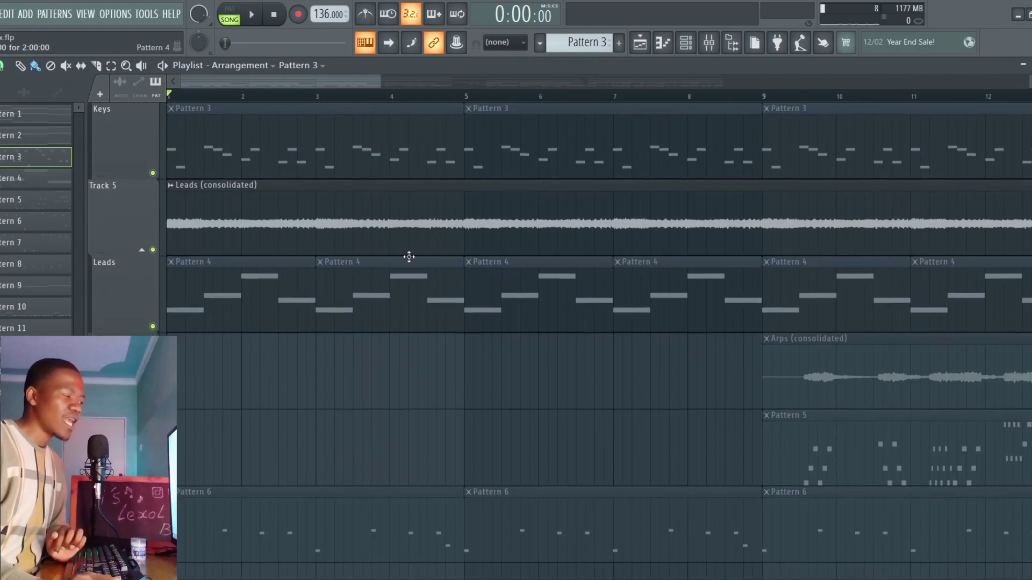
pyautogui.hscroll(8, 358, 96)
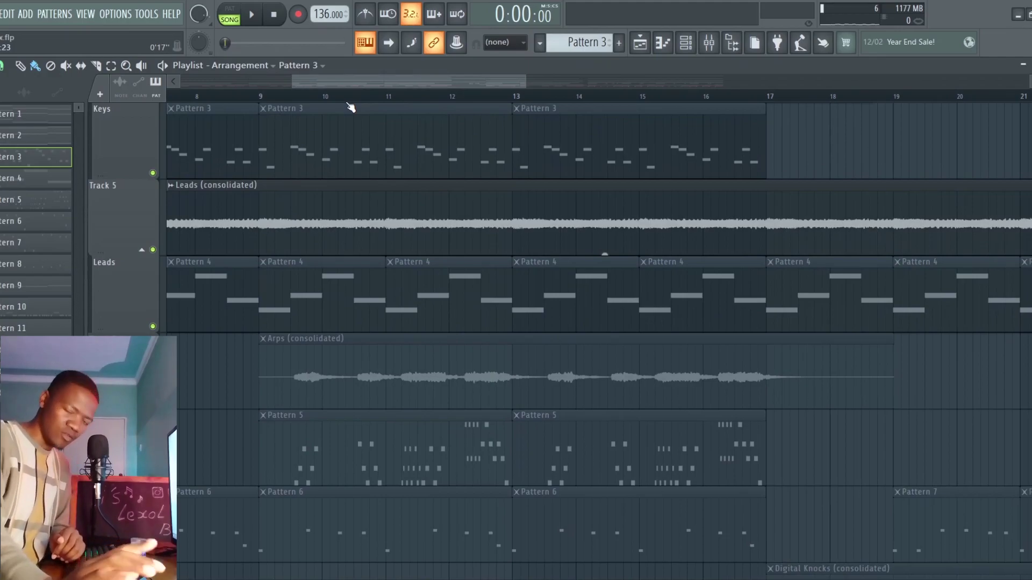
pyautogui.scroll(-2, 230, 299)
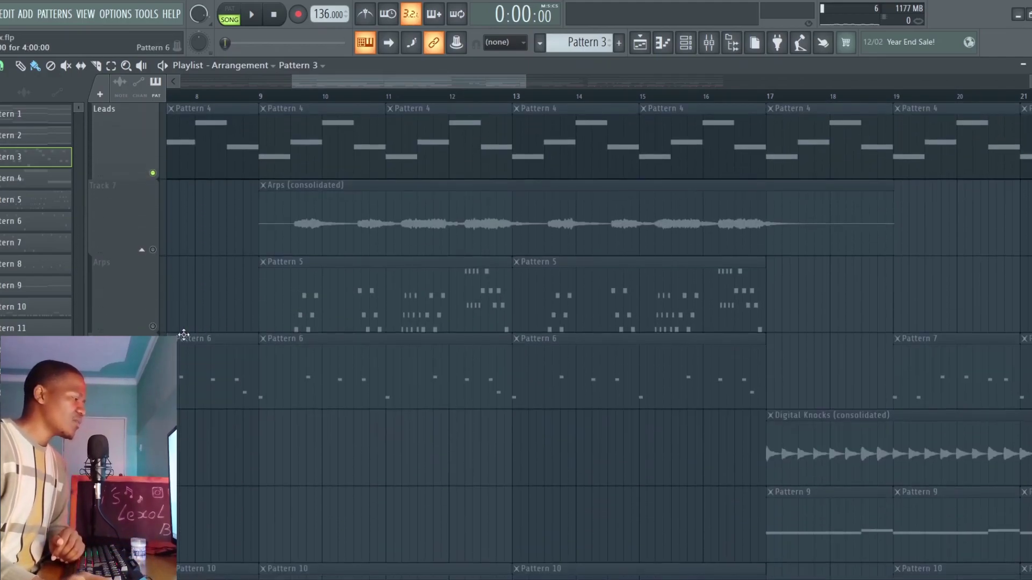
pyautogui.click(153, 326)
pyautogui.click(152, 250)
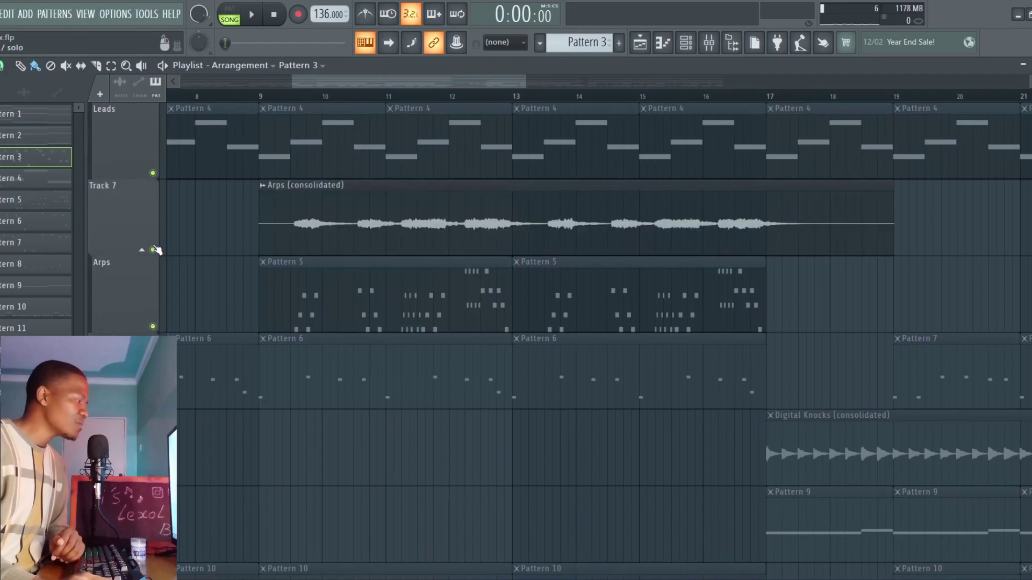
pyautogui.doubleClick(349, 316)
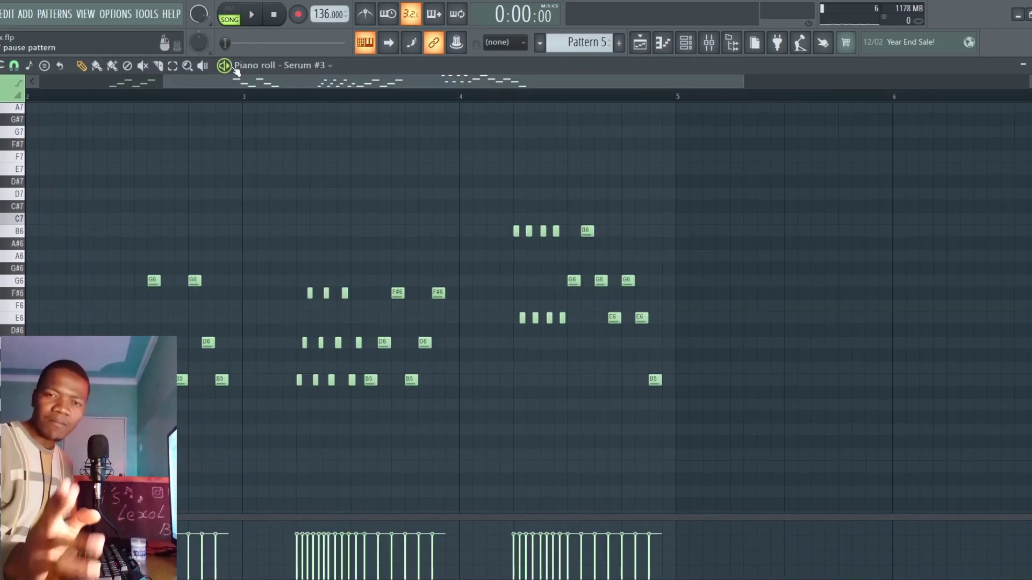
pyautogui.click(639, 42)
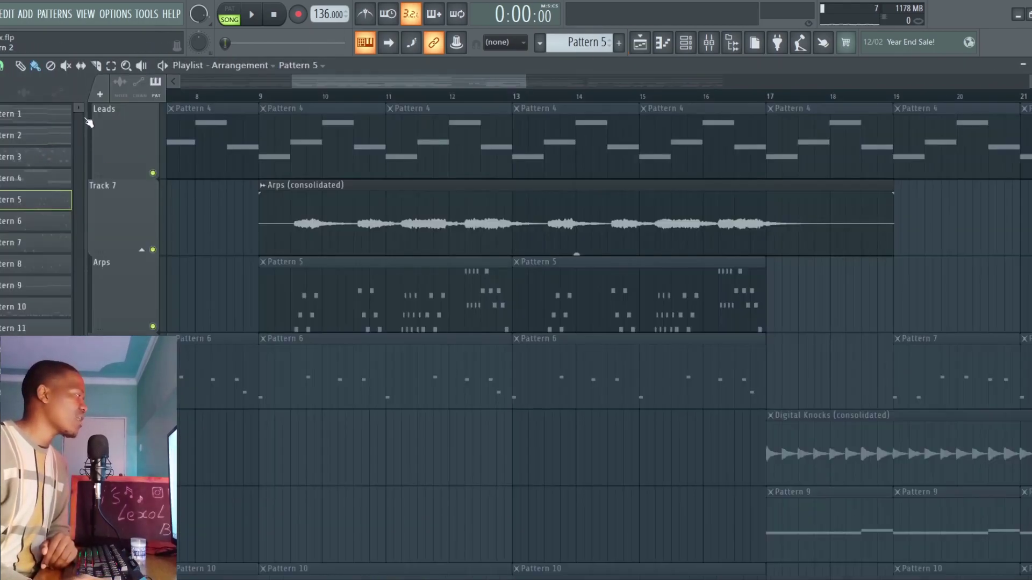
# - Audition only the Pattern 3 clip at bar 9 on the Keys track
pyautogui.scroll(3, 196, 156)
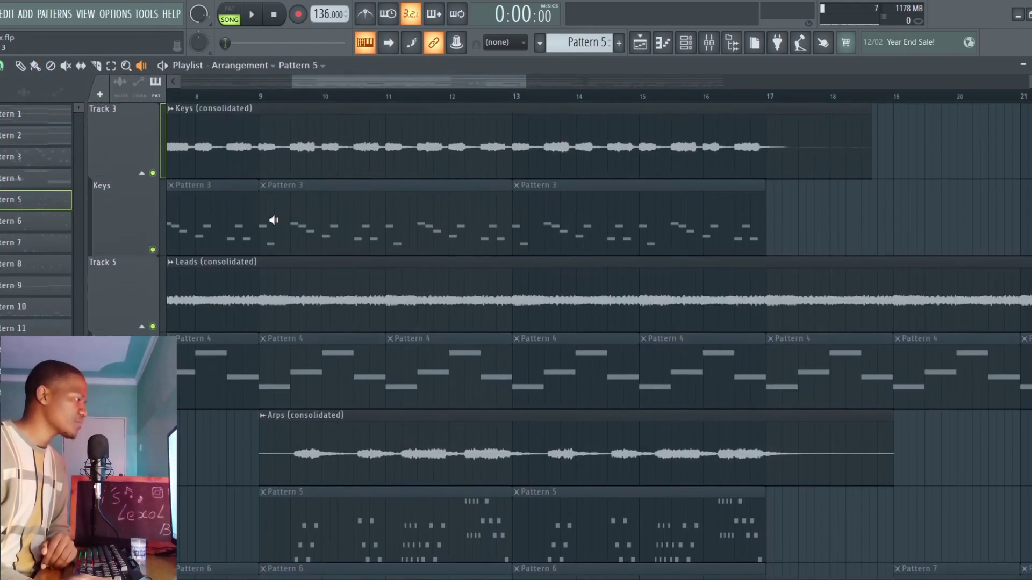
pyautogui.click(269, 222)
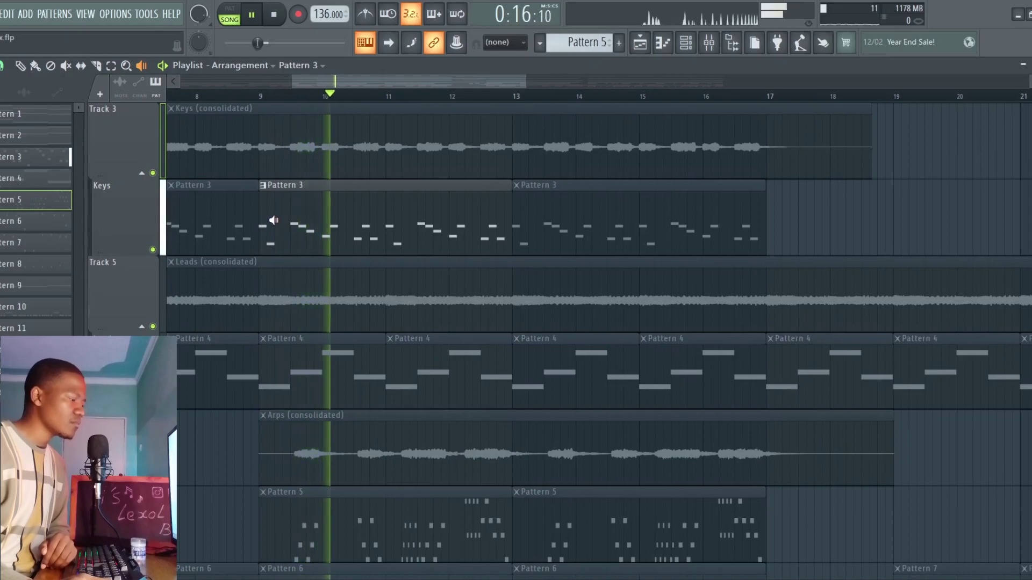
pyautogui.press('space')
pyautogui.scroll(-3, 161, 156)
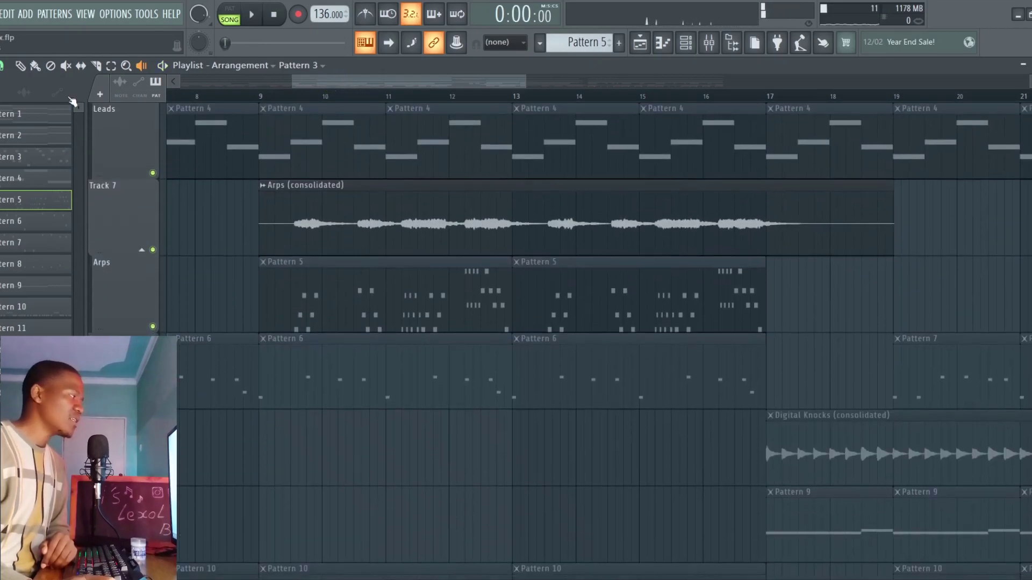
# - Open the Pattern 5 arps in the piano roll and play the melody from the first bar
pyautogui.doubleClick(353, 312)
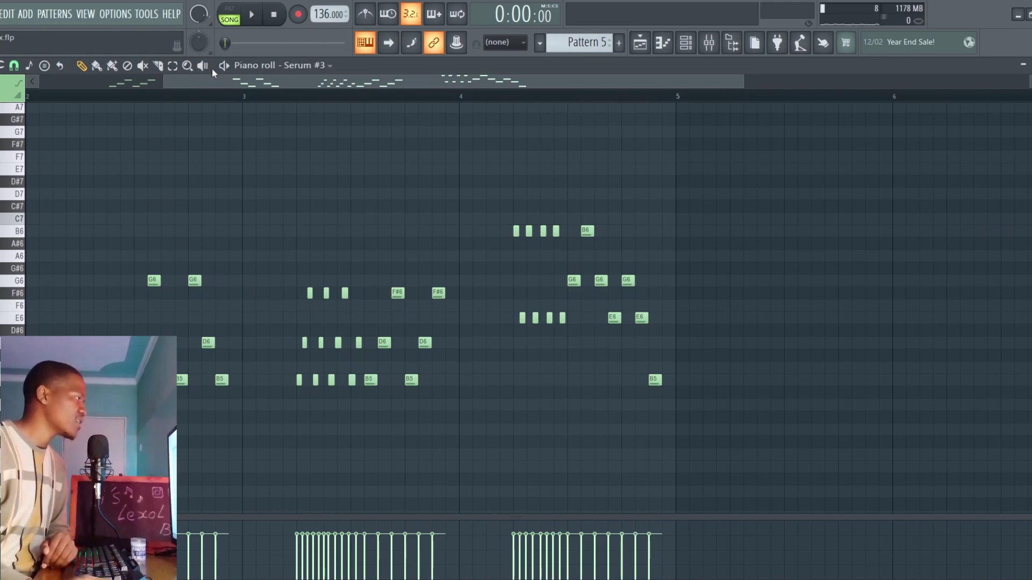
pyautogui.moveTo(353, 81); pyautogui.dragTo(227, 76)
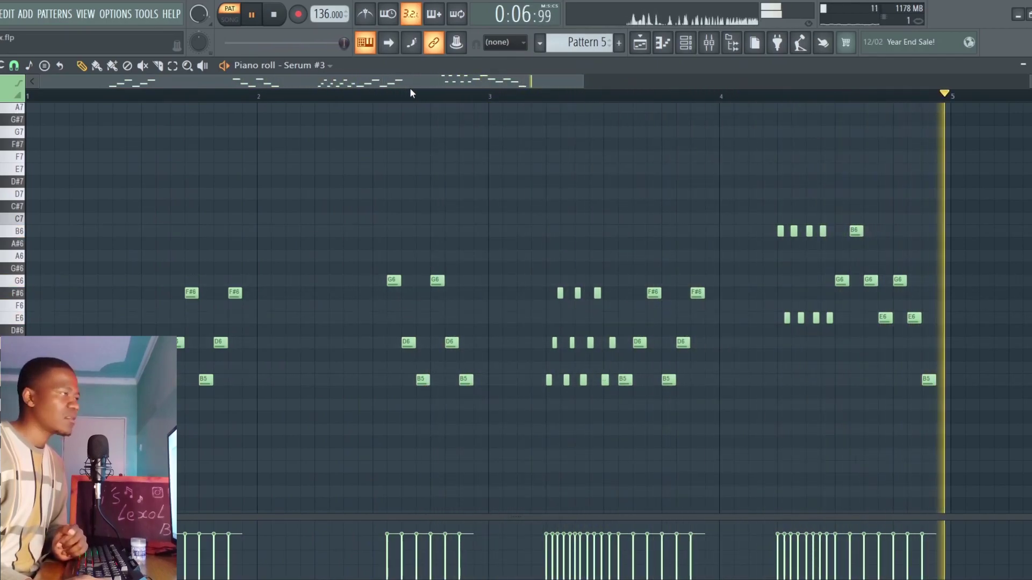
pyautogui.press('space')
# - Inspect the Fruity Chorus settings on the Serum #3 mixer track, close the plugin, and play the arp pattern
pyautogui.click(710, 44)
pyautogui.click(958, 150)
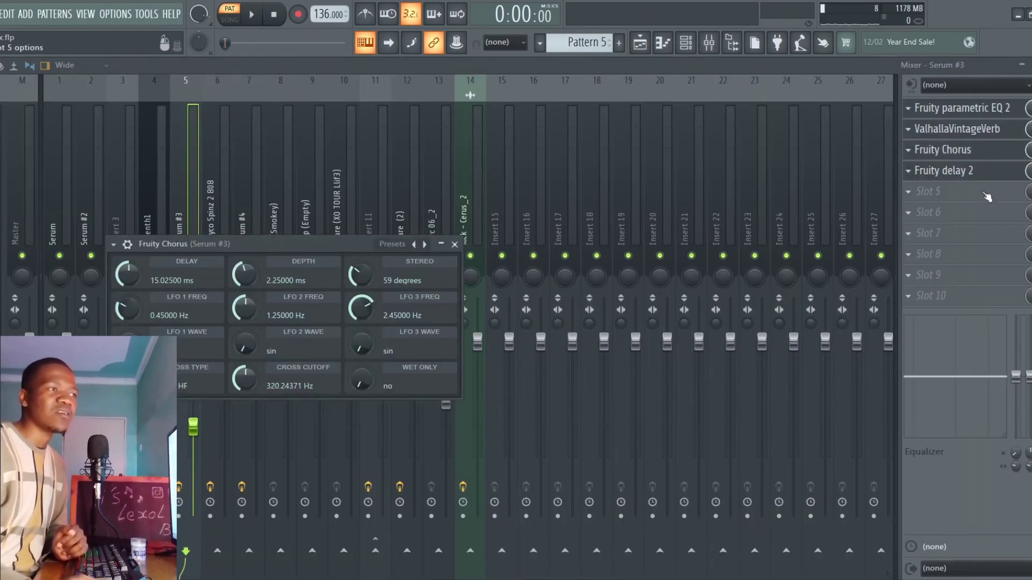
pyautogui.moveTo(209, 244); pyautogui.dragTo(541, 183)
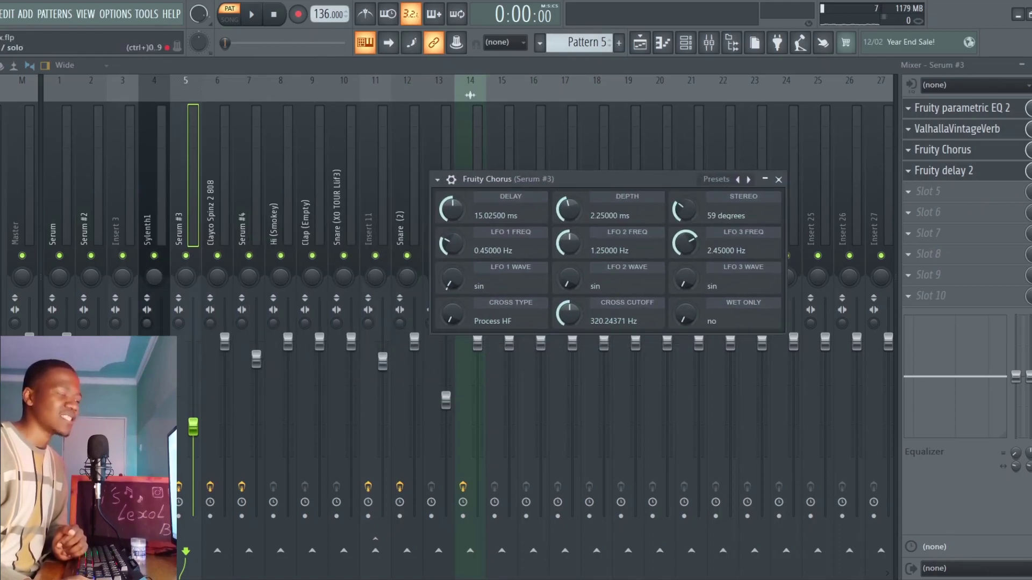
pyautogui.press('Escape')
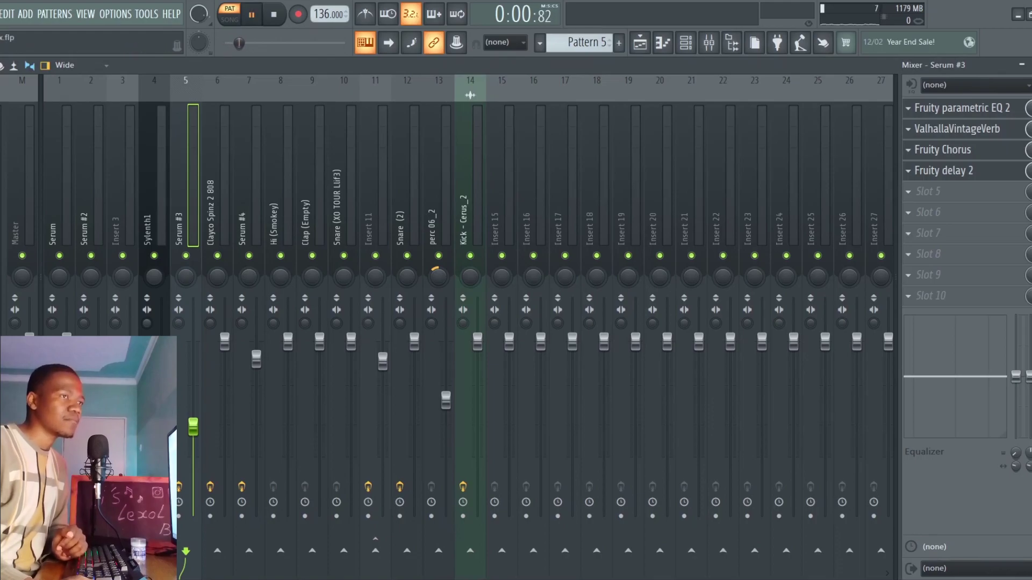
pyautogui.press('space')
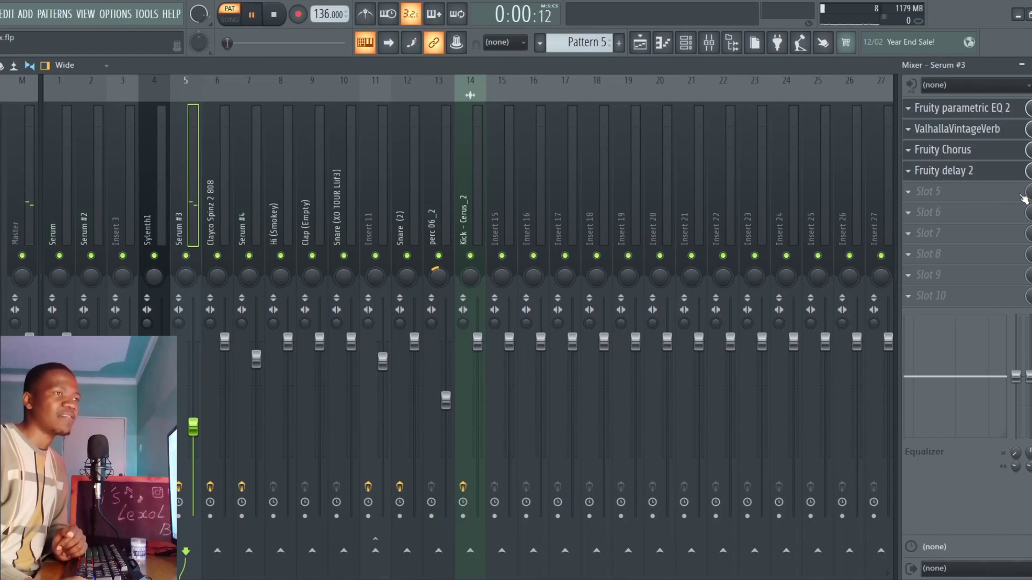
# - Stop the arp pattern and play the arrangement in the playlist from bar 9 to hear the arps with the other melodies
pyautogui.press('space')
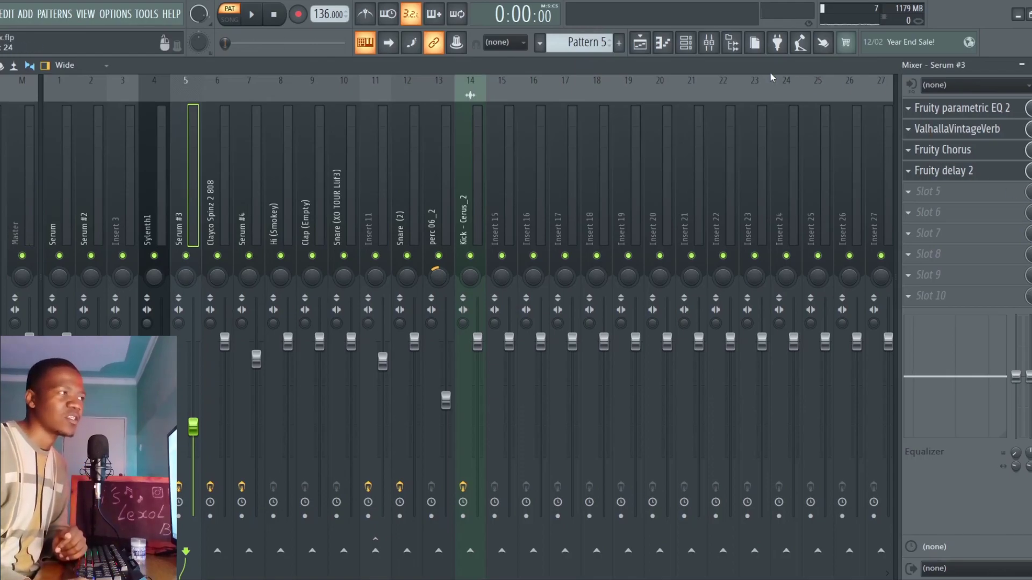
pyautogui.press('F5')
pyautogui.scroll(3, 337, 233)
pyautogui.click(264, 100)
pyautogui.press('space')
pyautogui.scroll(-4, 512, 358)
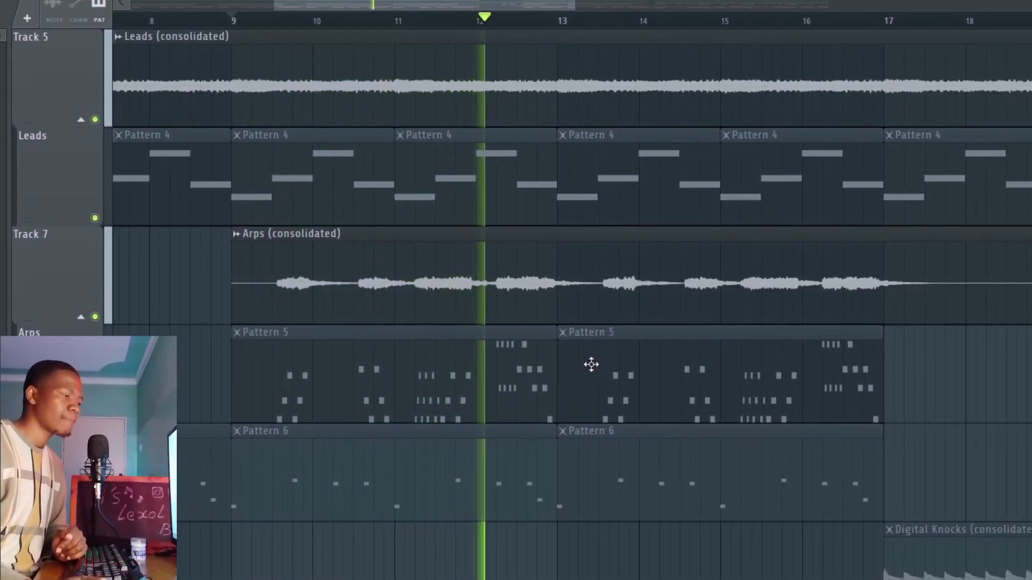
pyautogui.press('space')
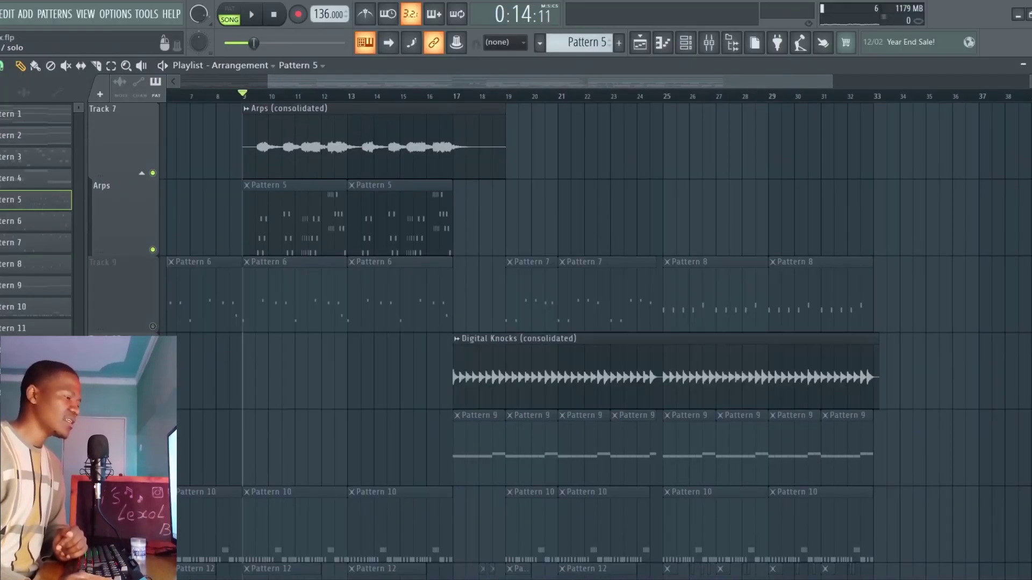
# - Unmute the Digital Knocks pattern track, open Pattern 9 in the piano roll and play its notes
pyautogui.click(152, 480)
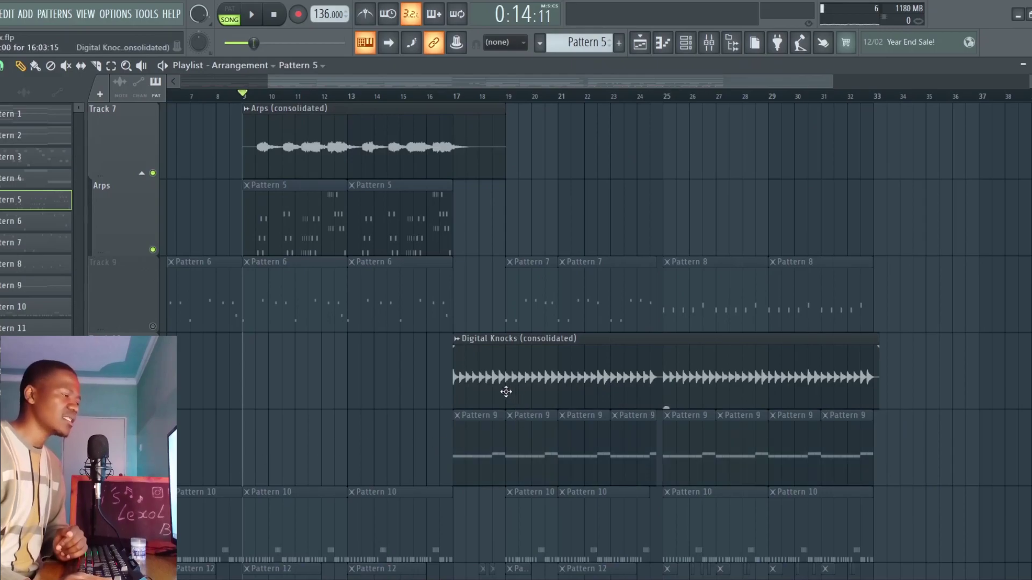
pyautogui.doubleClick(473, 444)
pyautogui.scroll(2, 310, 87)
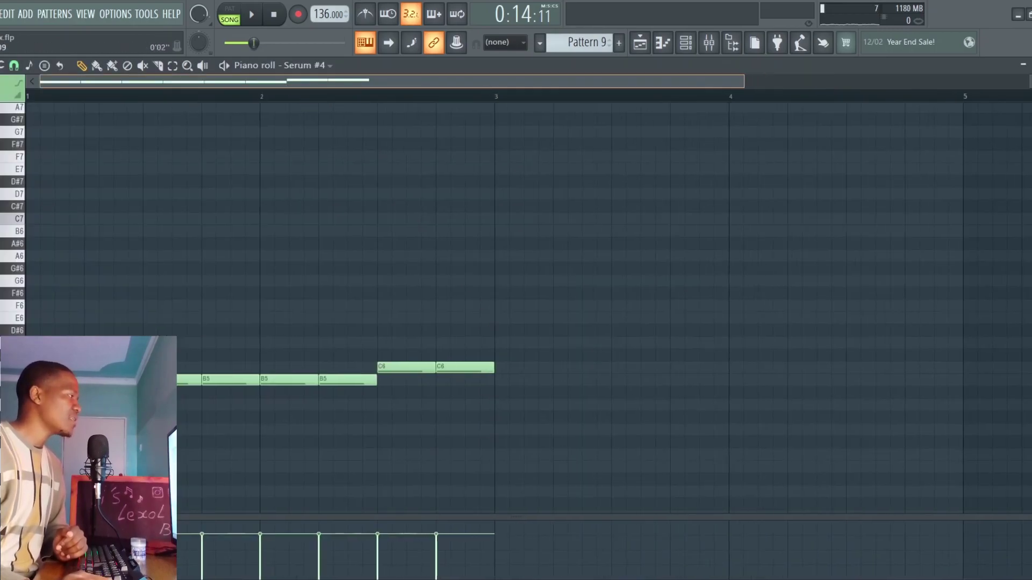
pyautogui.click(233, 68)
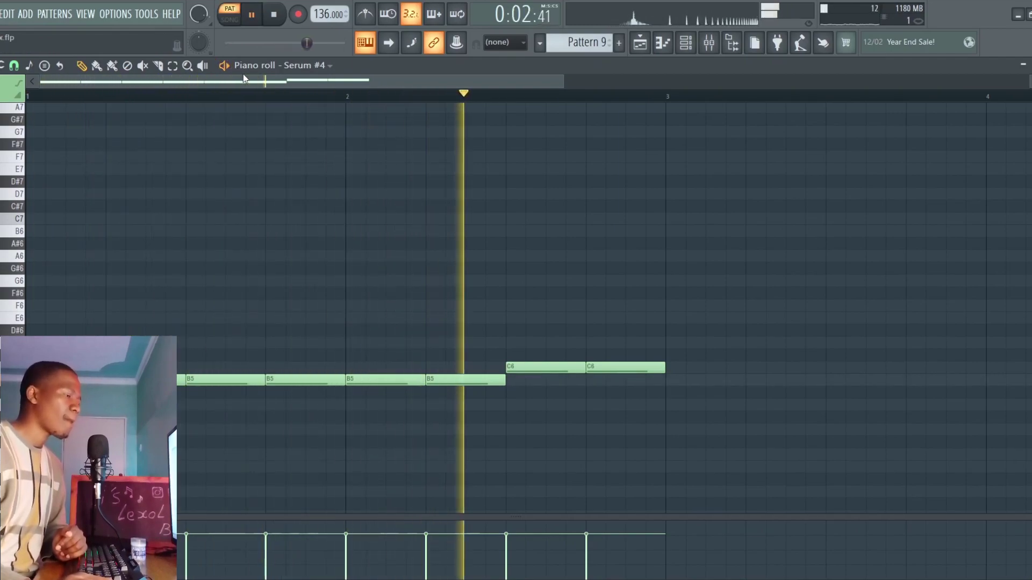
pyautogui.press('space')
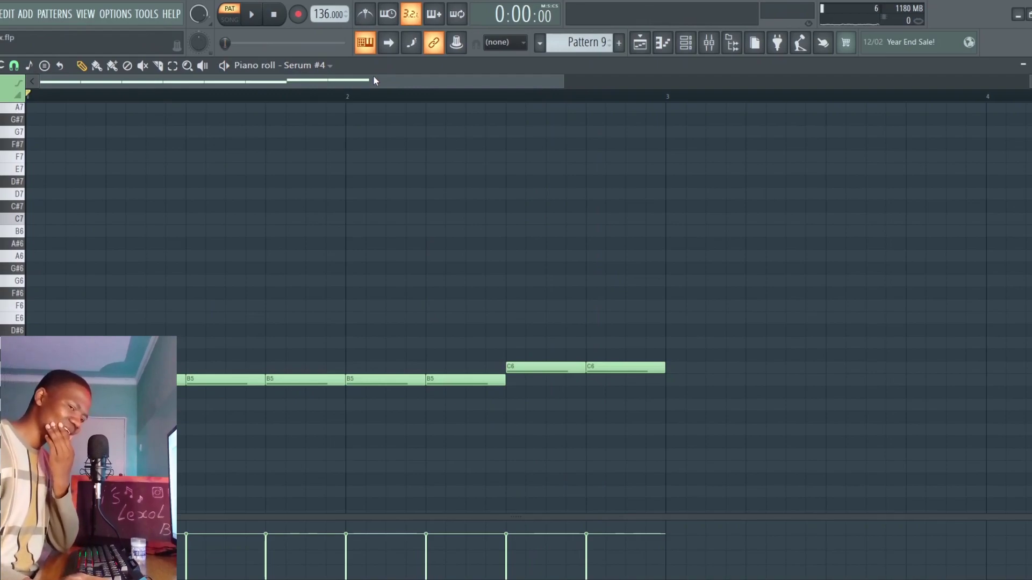
pyautogui.scroll(1, 370, 82)
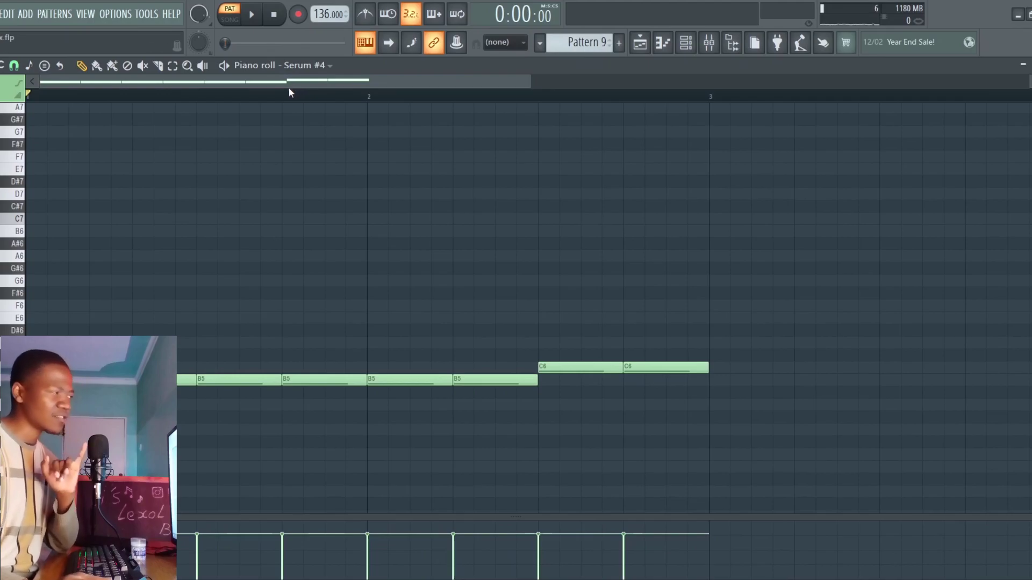
# - Inspect the Serum #4 instrument's oscillator and envelope settings, and replay Pattern 9 in the piano roll
pyautogui.click(685, 53)
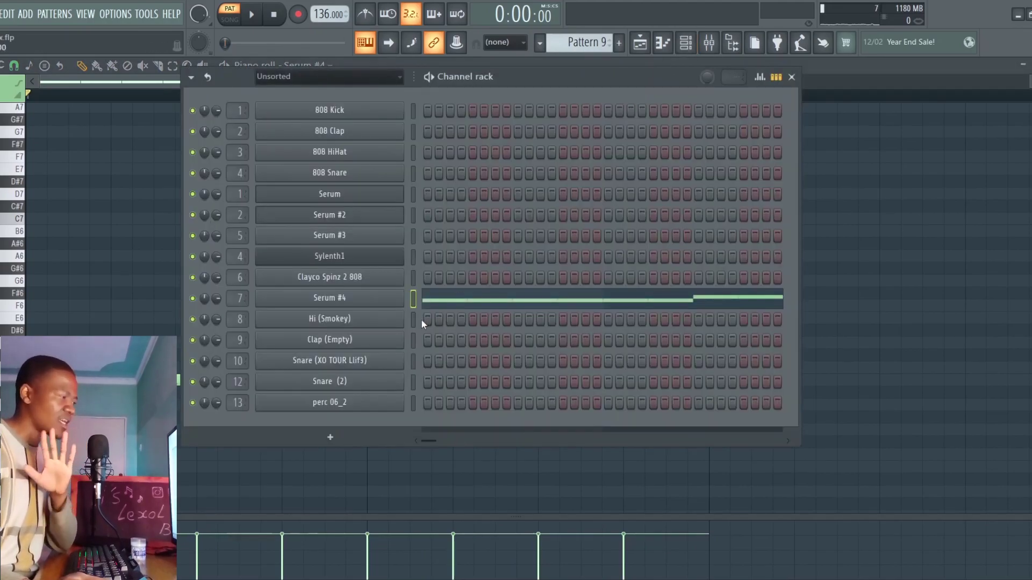
pyautogui.click(374, 301)
pyautogui.moveTo(337, 171); pyautogui.dragTo(587, 111)
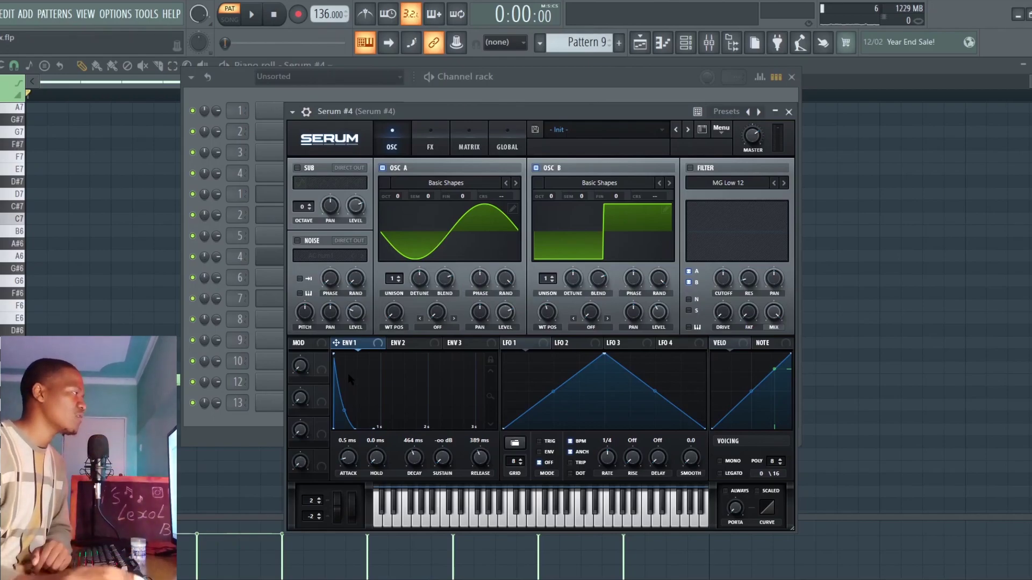
pyautogui.click(215, 60)
pyautogui.press('space')
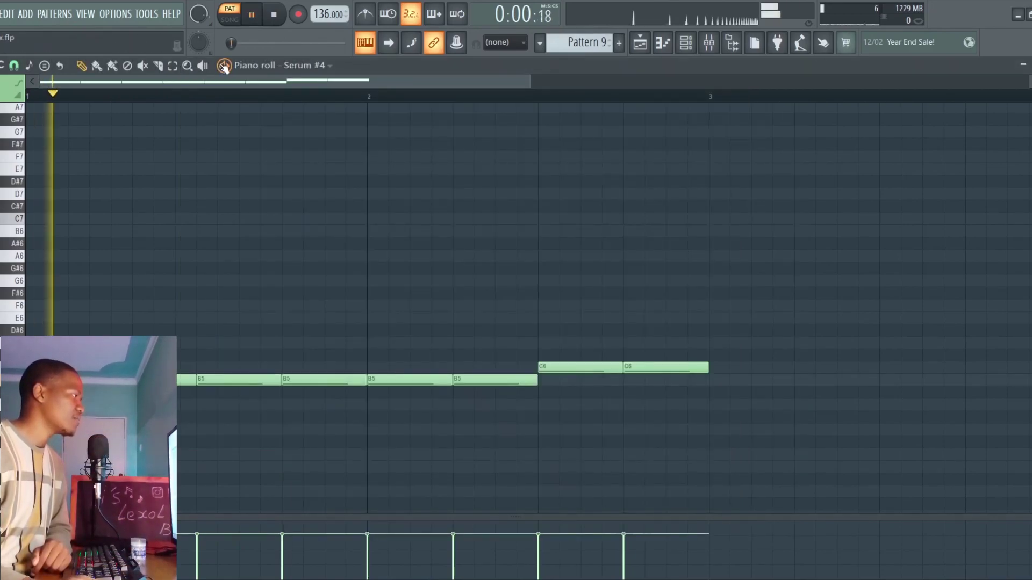
pyautogui.press('space')
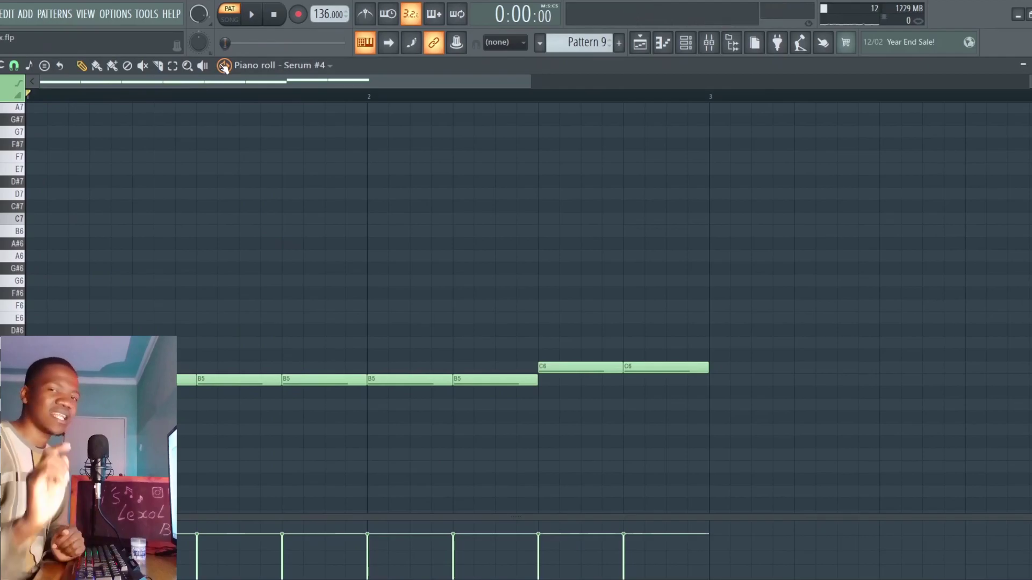
# - Return to the playlist, look over the drum and melody tracks, and play the arrangement briefly from bar 9
pyautogui.click(639, 42)
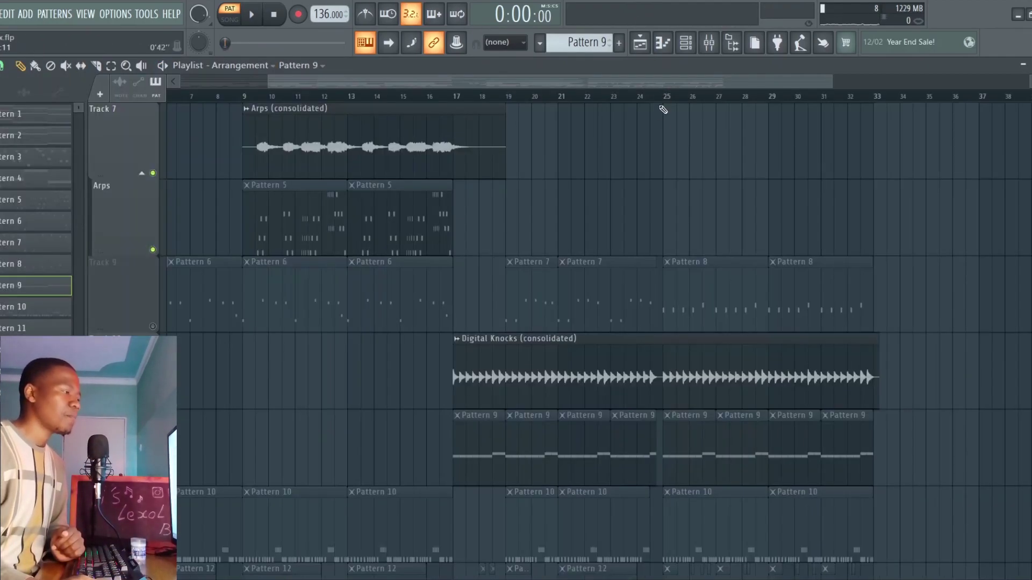
pyautogui.scroll(-6, 569, 222)
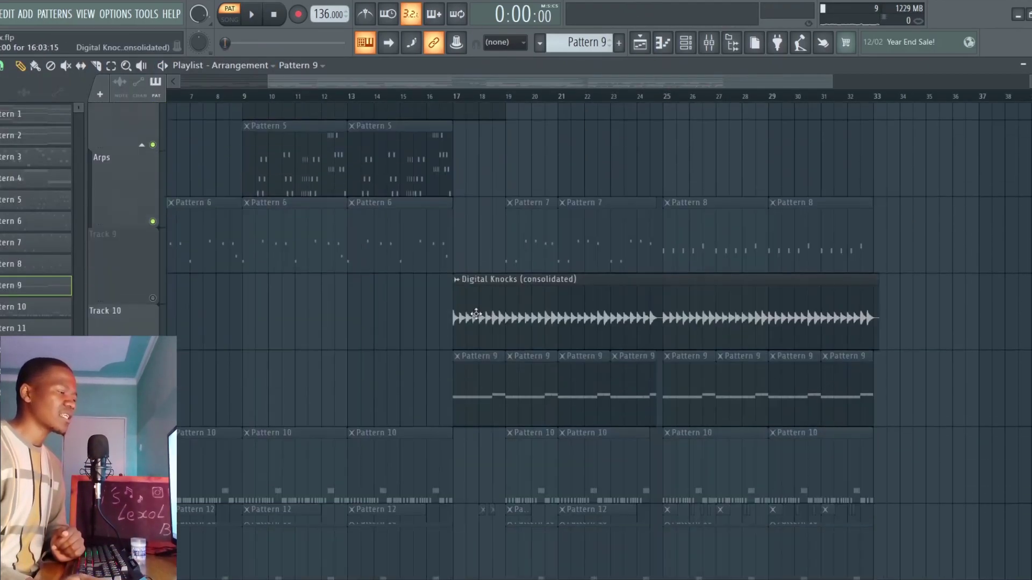
pyautogui.scroll(-2, 488, 340)
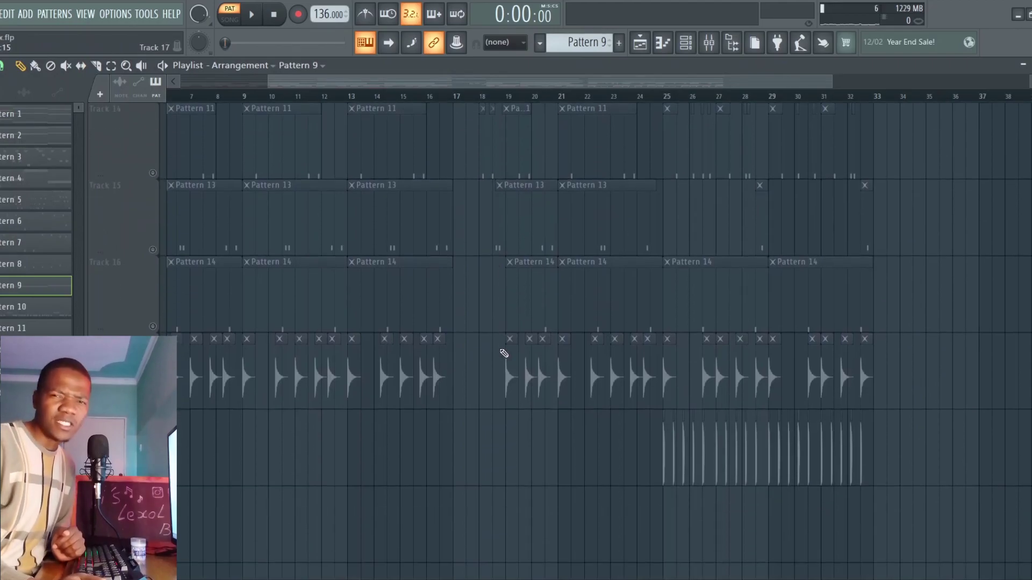
pyautogui.scroll(7, 504, 355)
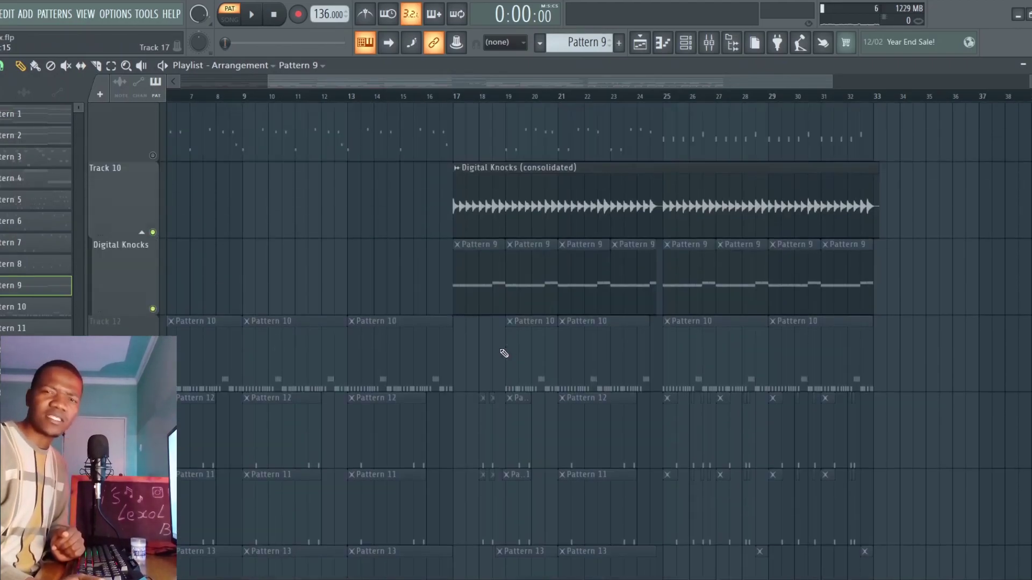
pyautogui.scroll(10, 516, 281)
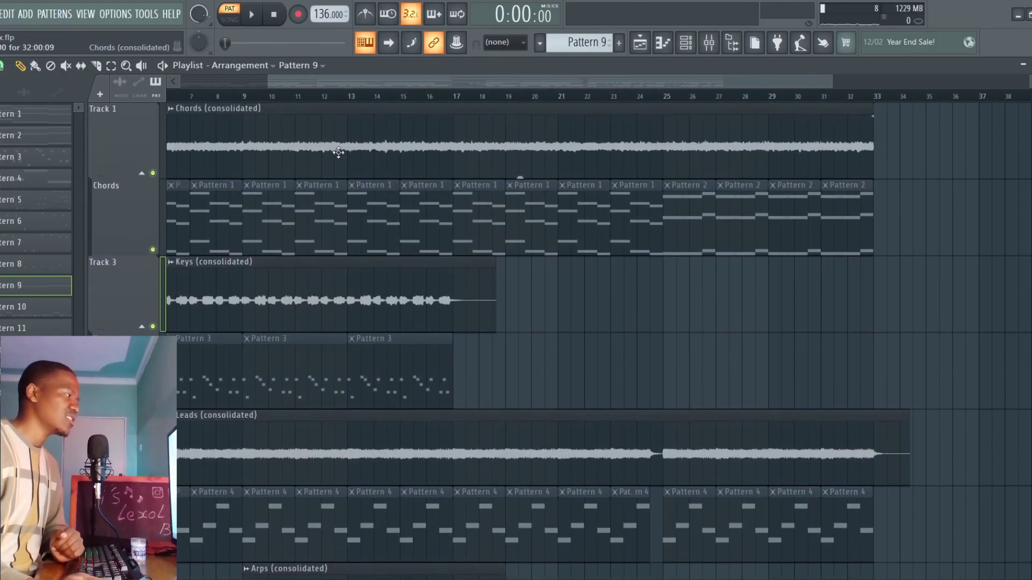
pyautogui.click(246, 96)
pyautogui.scroll(-5, 625, 335)
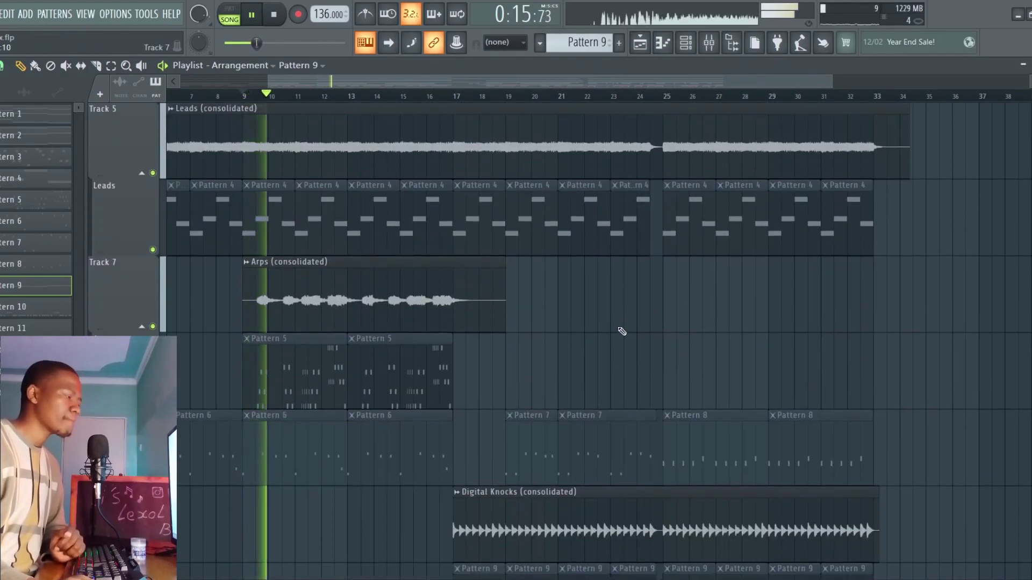
pyautogui.press('space')
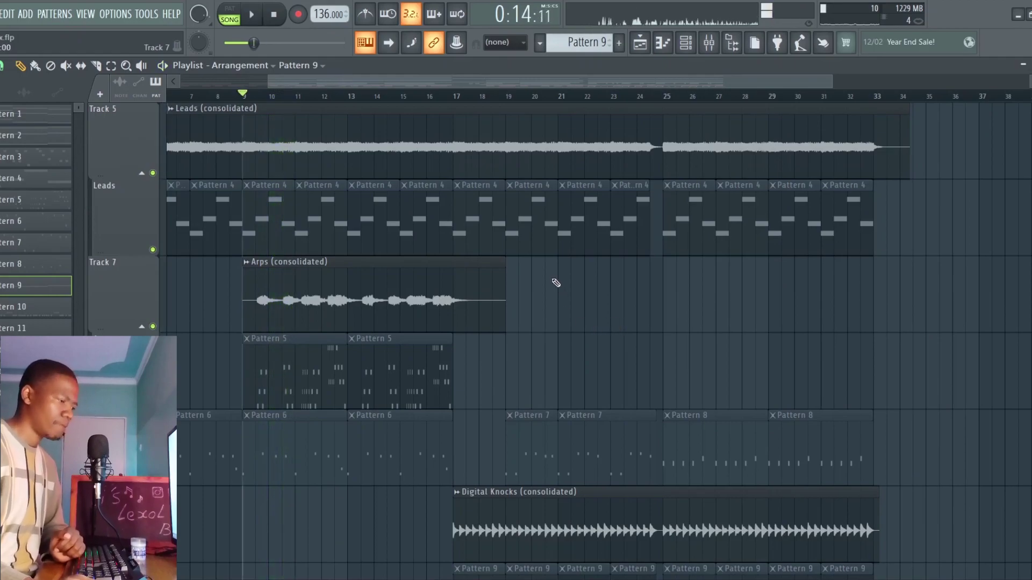
# - Play the arrangement from bar 17 to hear the Digital Knocks with the leads and chords
pyautogui.click(457, 96)
pyautogui.press('space')
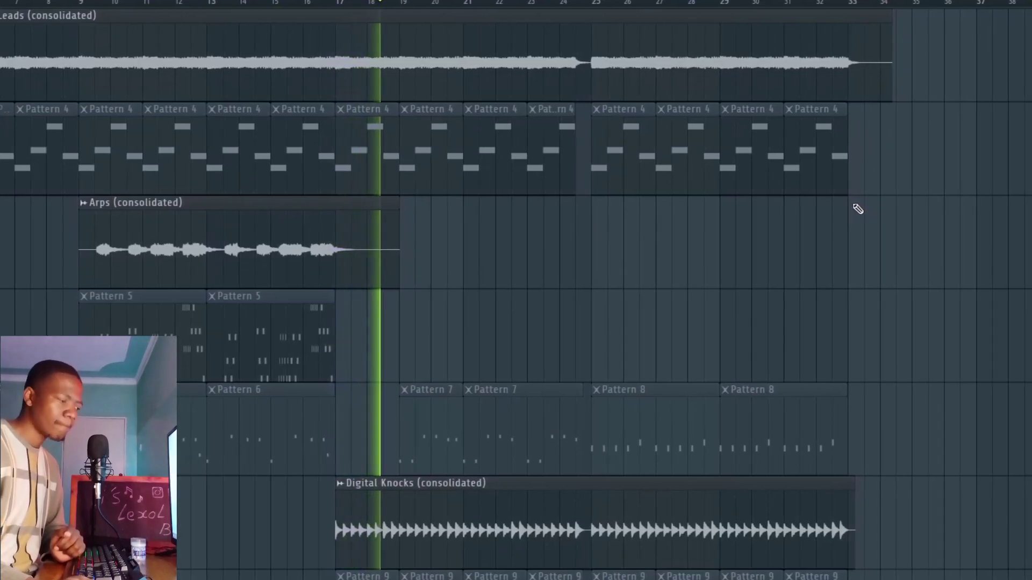
pyautogui.scroll(-4, 860, 209)
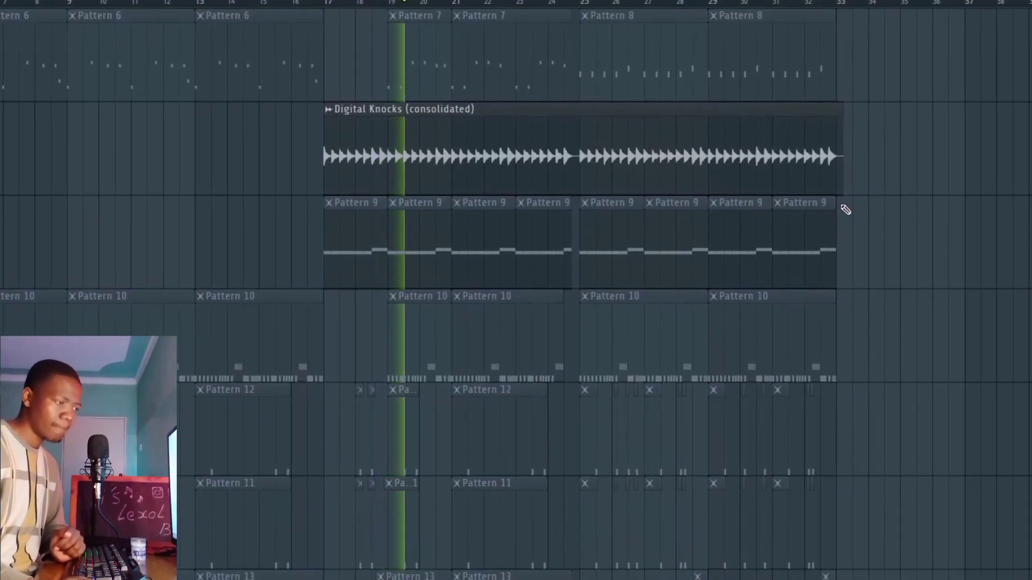
pyautogui.press('space')
# - Open the Pattern 6 notes of the Clayco Spinz 2 808 in the piano roll and play them
pyautogui.doubleClick(22, 18)
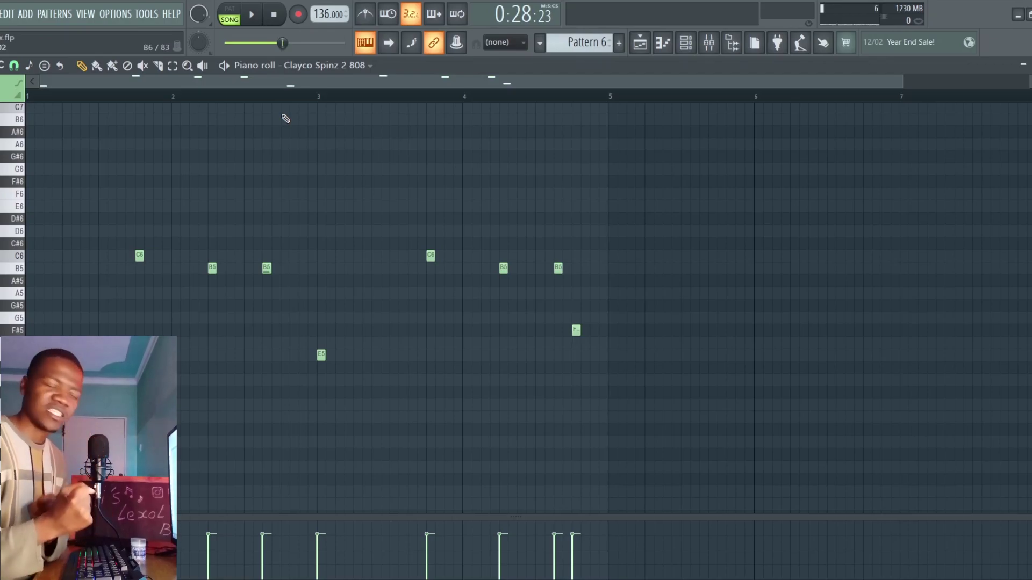
pyautogui.click(224, 66)
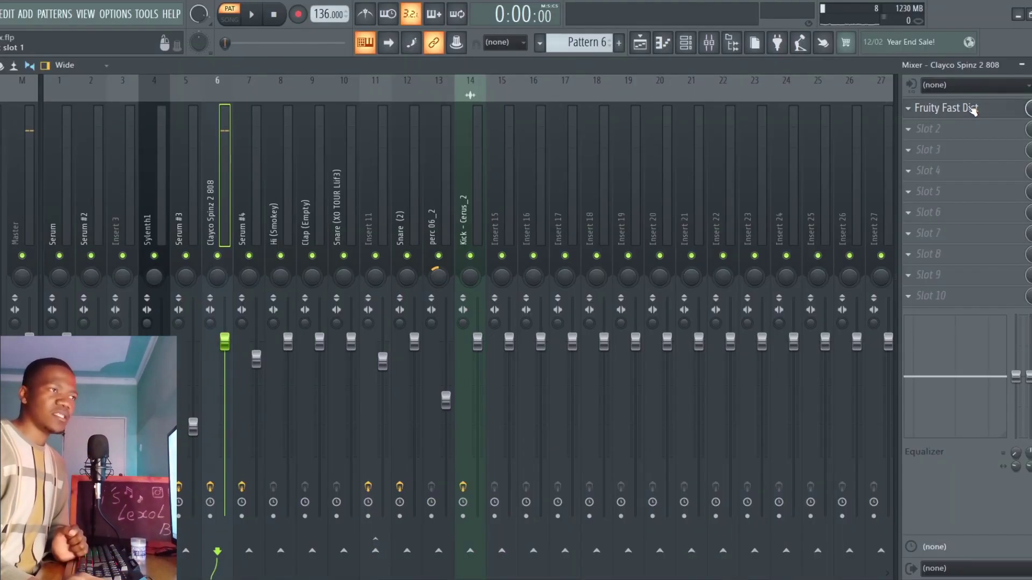
pyautogui.click(962, 109)
pyautogui.moveTo(157, 188); pyautogui.dragTo(534, 157)
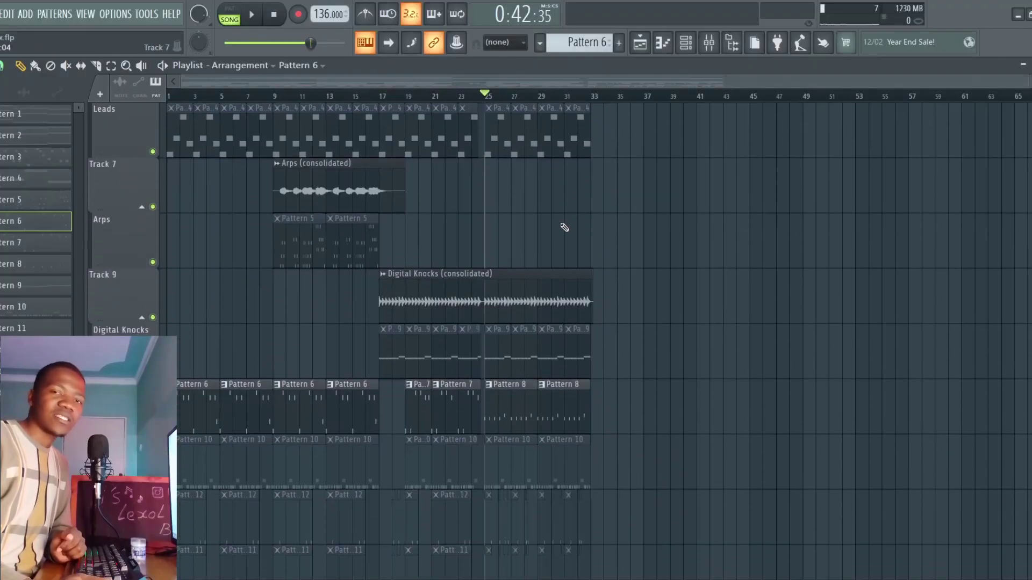
# - Open the Pattern 2 chords in the piano roll, play them from the first bar, and return to the playlist
pyautogui.scroll(1, 564, 227)
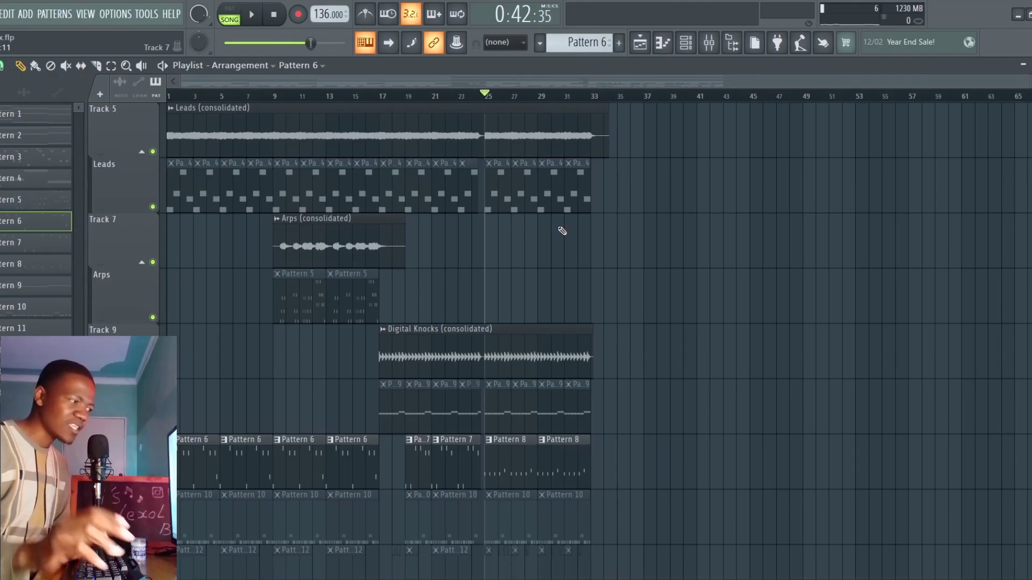
pyautogui.scroll(-2, 569, 250)
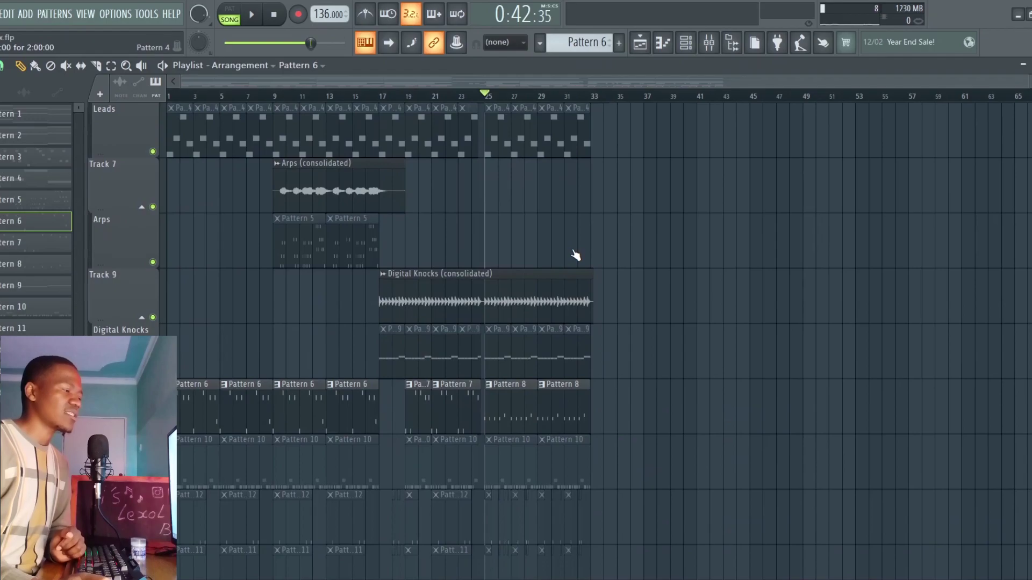
pyautogui.press('space')
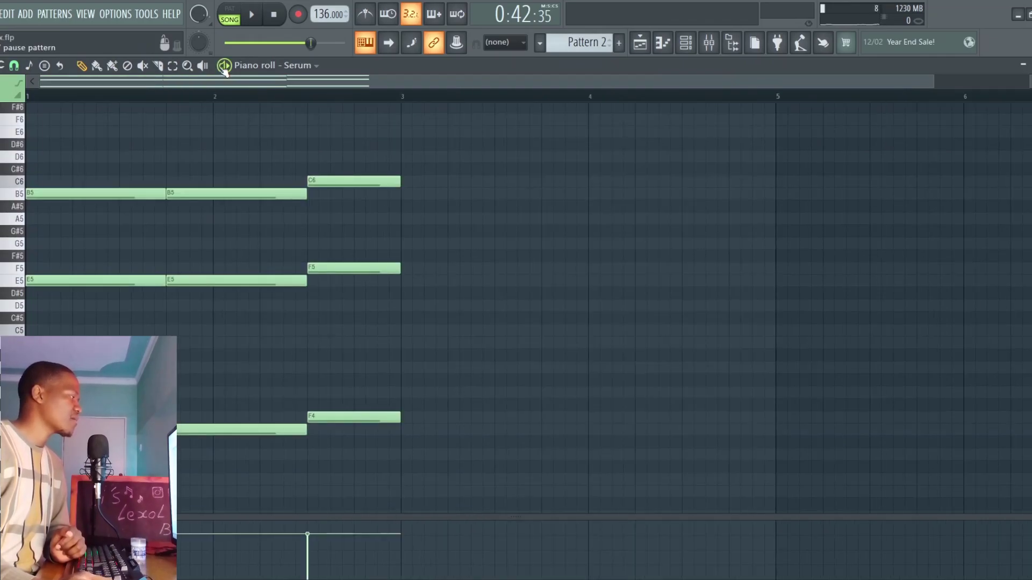
pyautogui.click(224, 65)
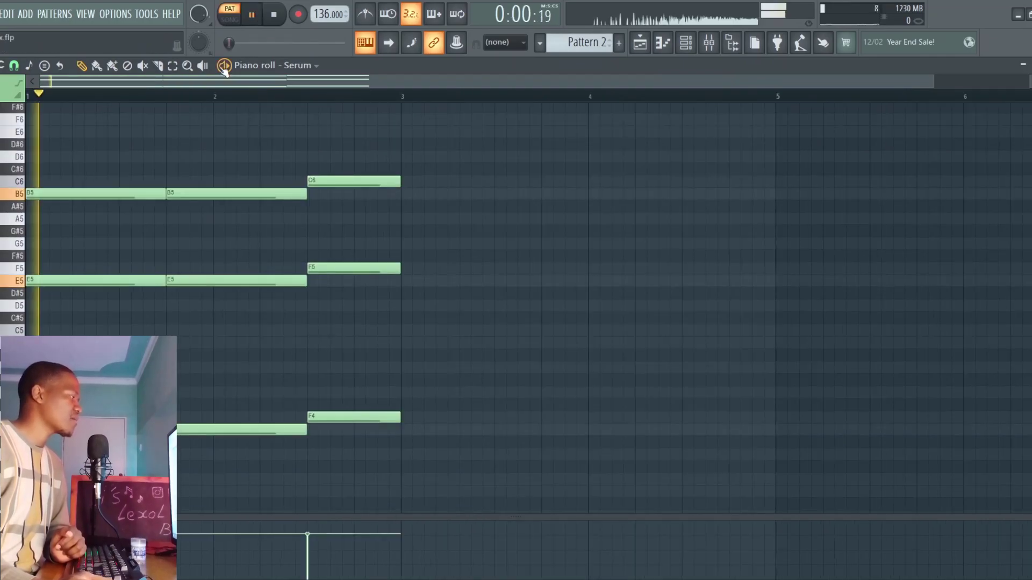
pyautogui.click(641, 47)
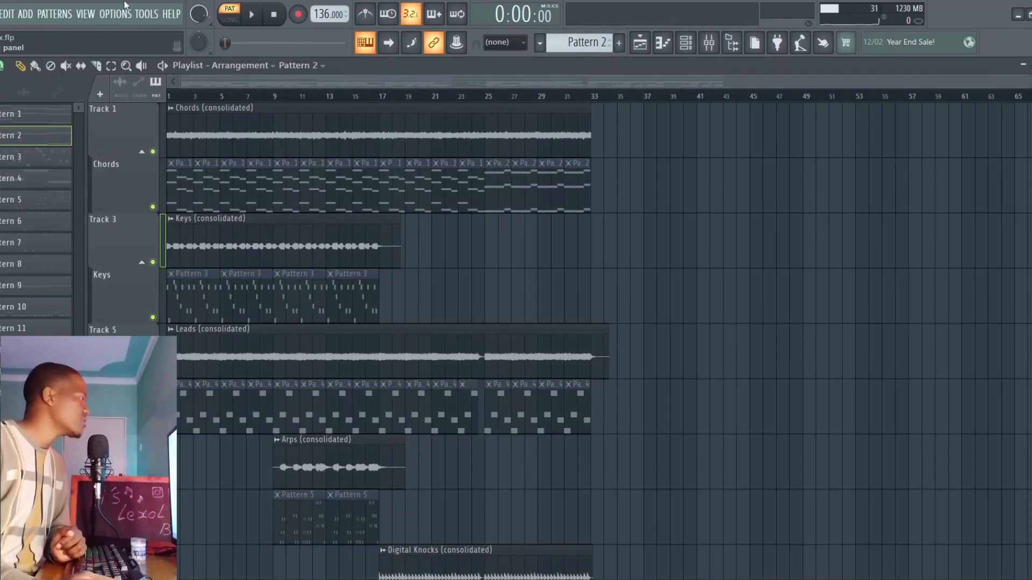
# - Open the Pattern 10 hi-hats in the piano roll, play them, and return to the playlist with the Playback tool active
pyautogui.click(485, 153)
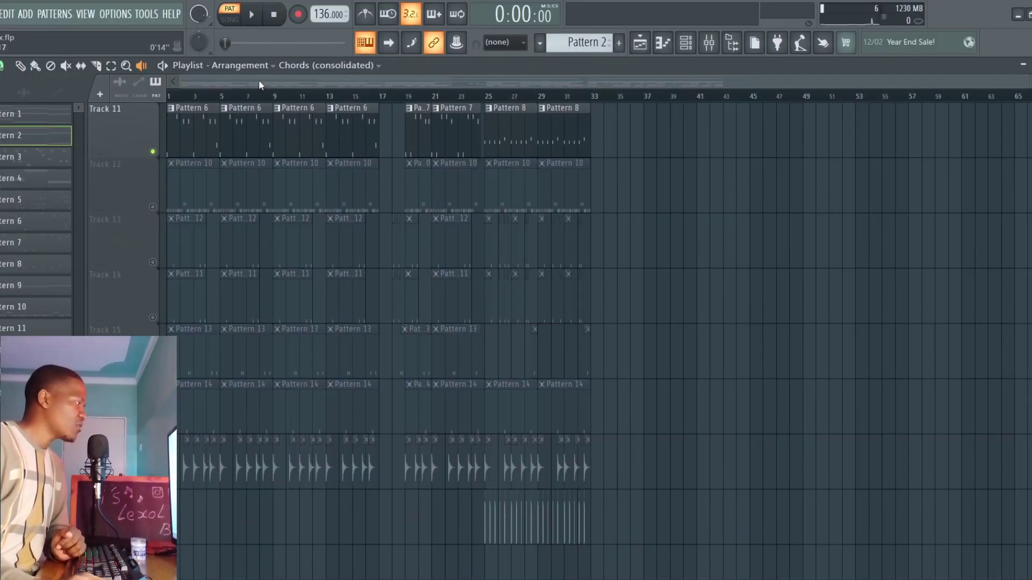
pyautogui.scroll(6, 260, 85)
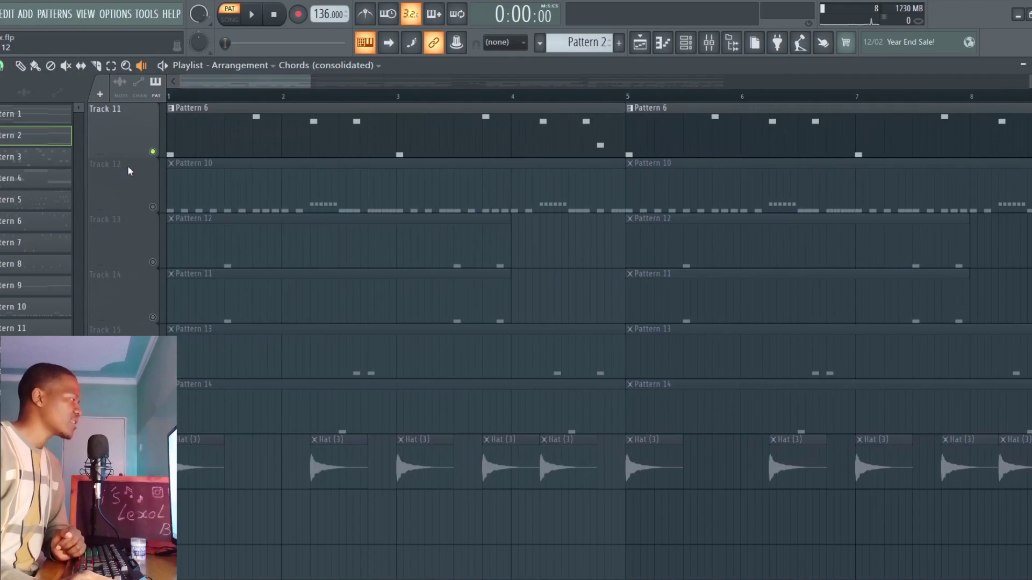
pyautogui.doubleClick(189, 171)
pyautogui.press('space')
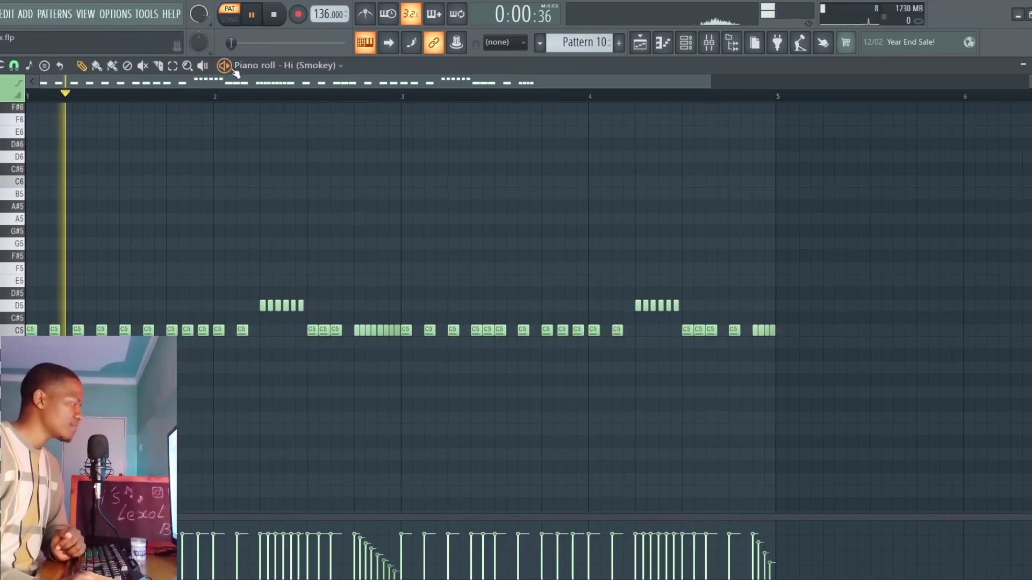
pyautogui.scroll(-3, 576, 221)
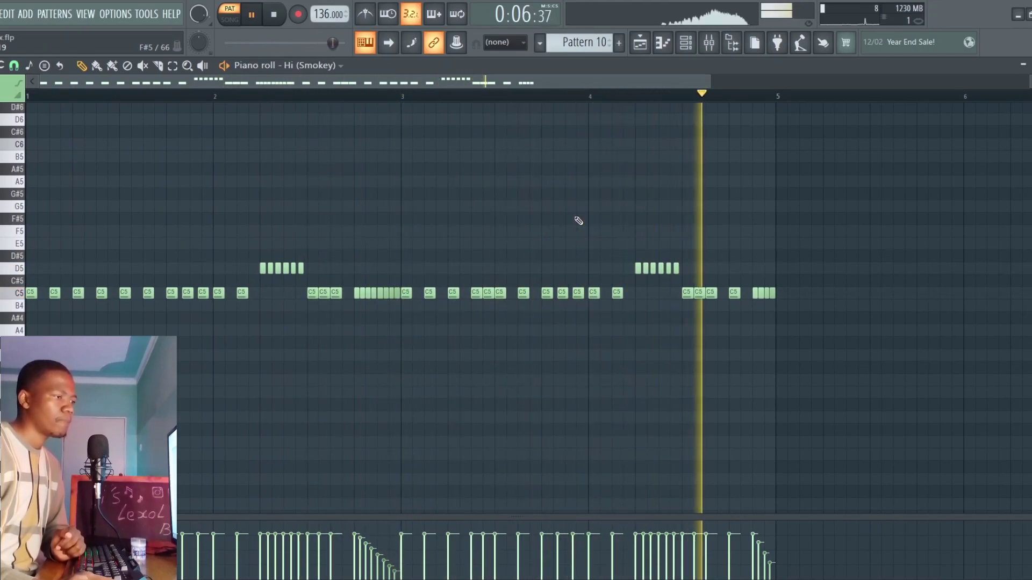
pyautogui.press('space')
pyautogui.press('F5')
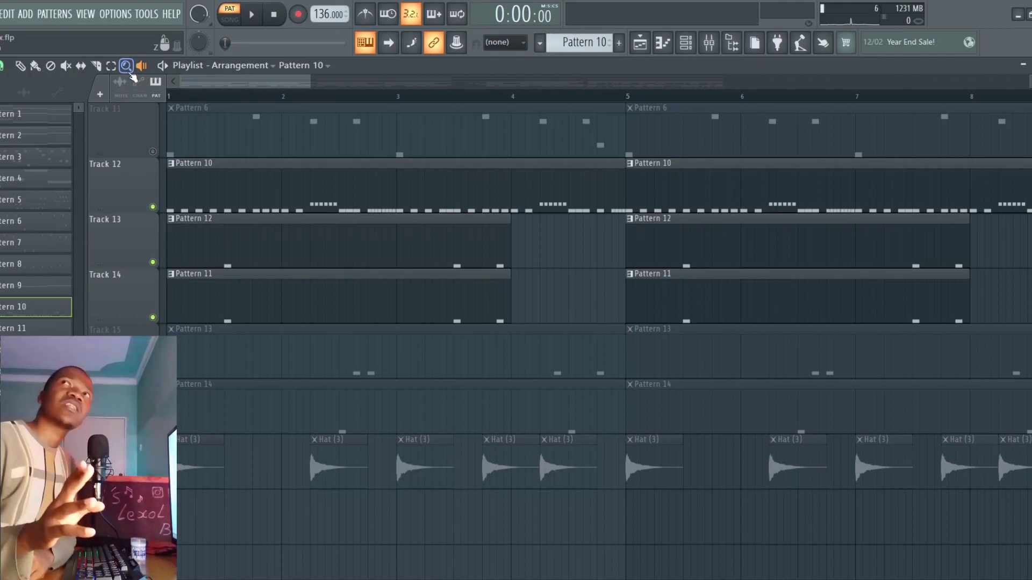
pyautogui.click(139, 67)
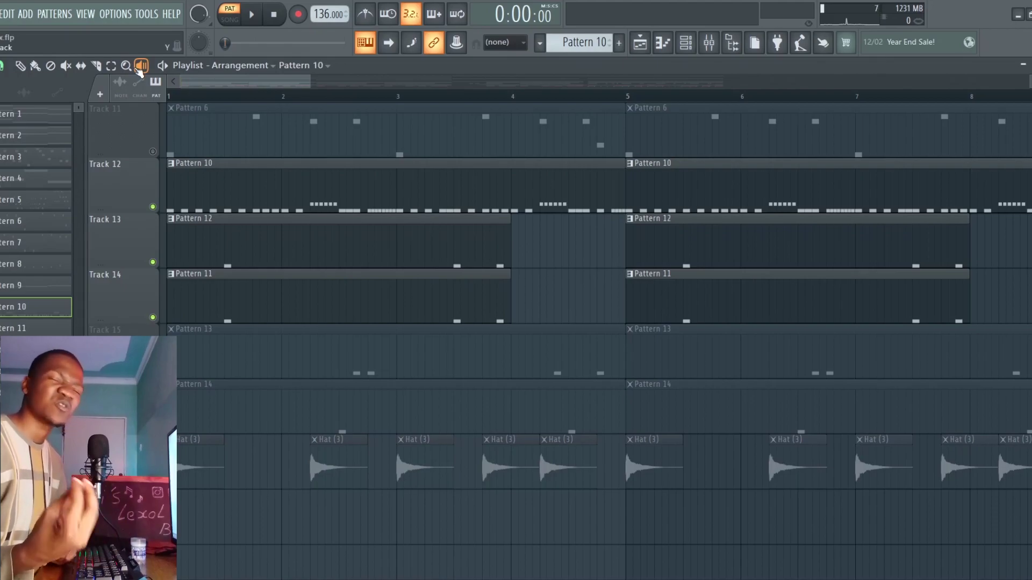
# - Audition the Pattern 12 clip and the Pattern 11 clip separately, and play both together with the hi-hats in the arrangement
pyautogui.click(203, 228)
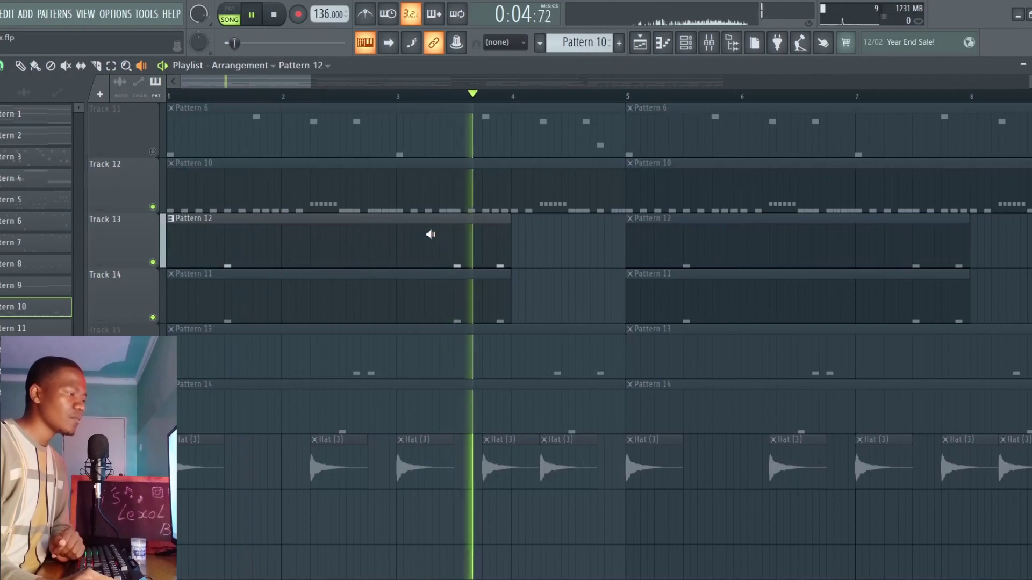
pyautogui.press('space')
pyautogui.press('l')
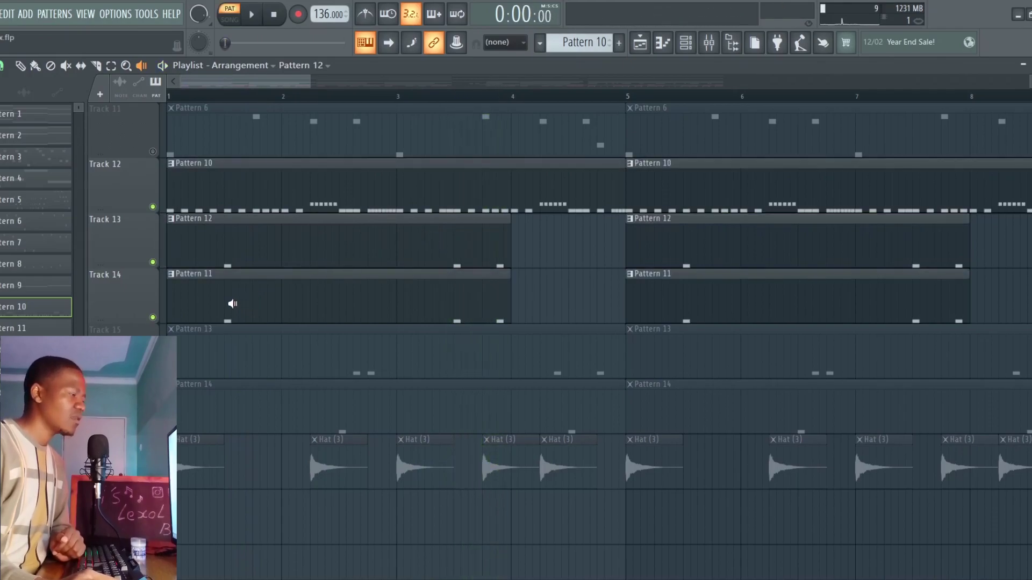
pyautogui.click(192, 315)
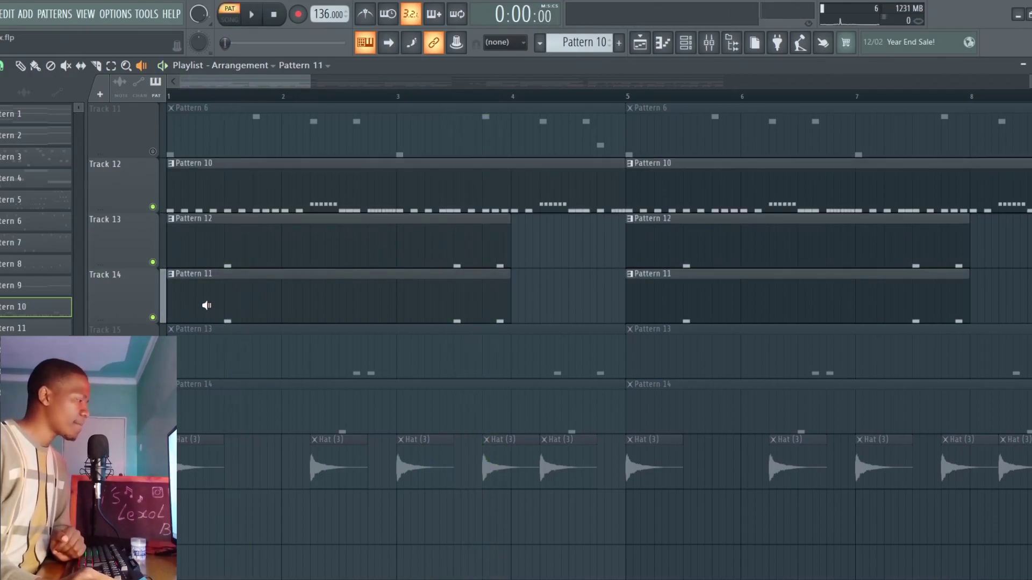
pyautogui.click(449, 288)
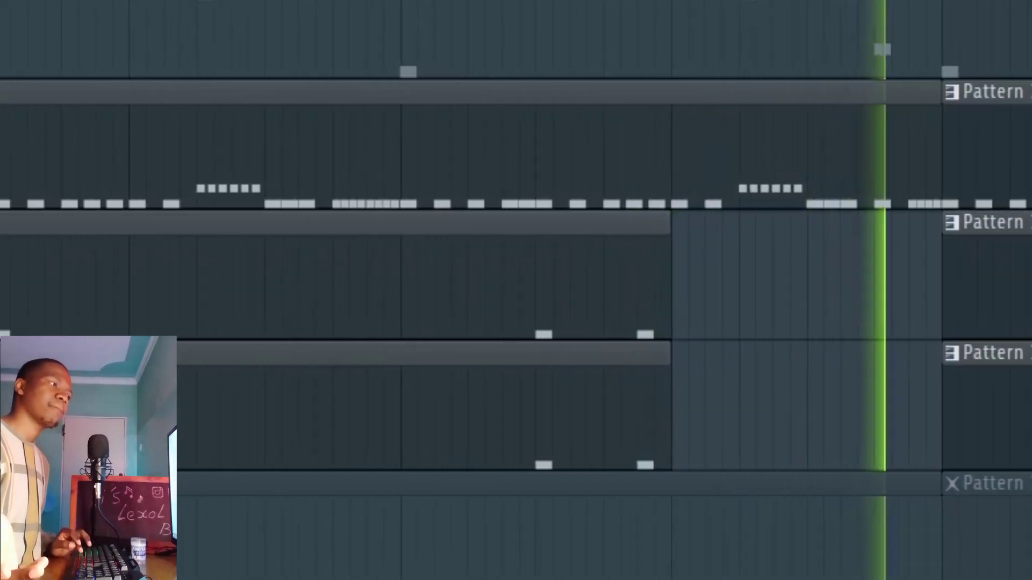
pyautogui.press('space')
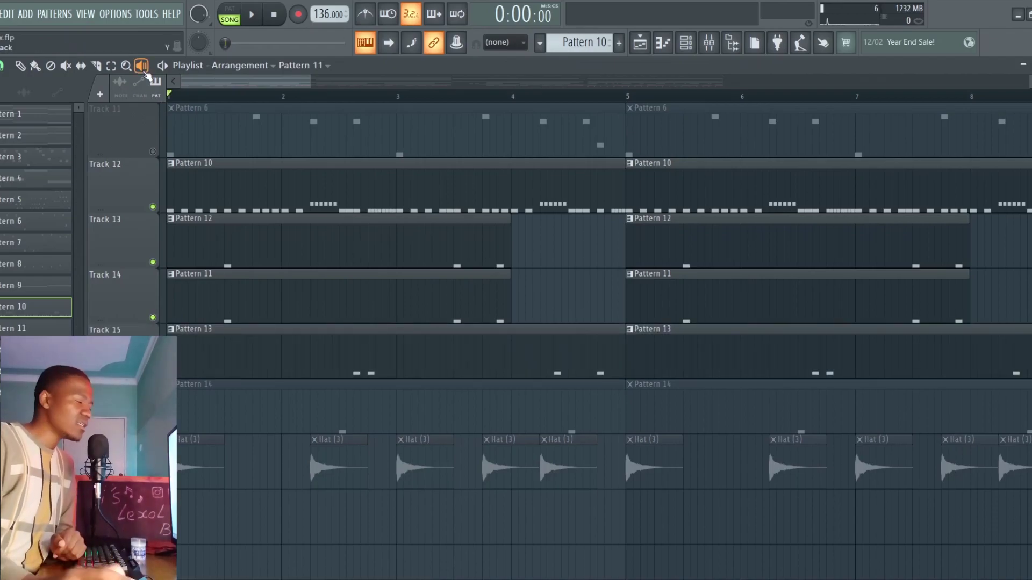
# - Audition the Pattern 13 clips on Track 15 and play them with the other drums
pyautogui.click(342, 355)
pyautogui.press('space')
pyautogui.click(546, 339)
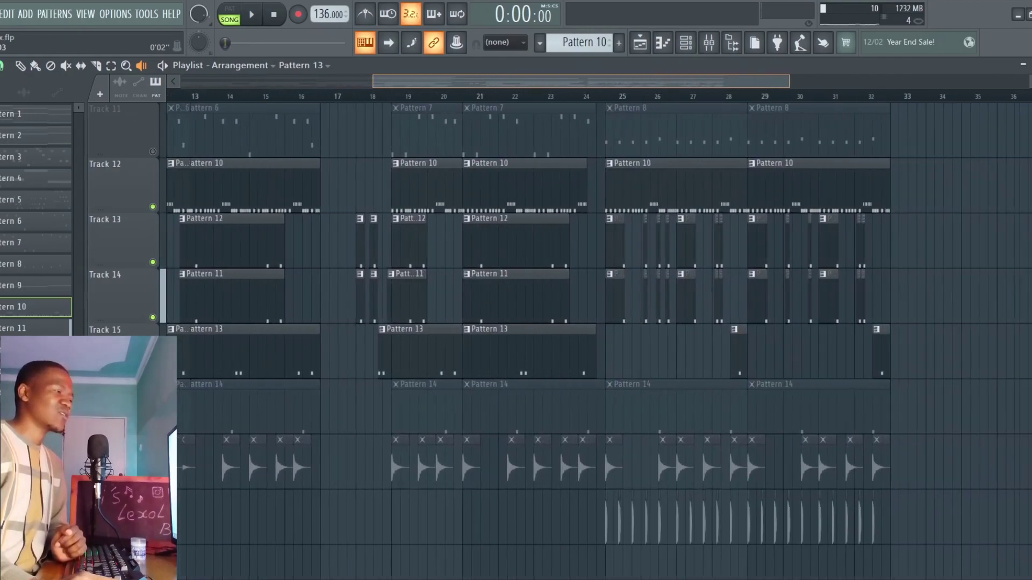
# - Play the arrangement from bar 25 to hear the chopped Pattern 11 and 12 clips with the hi-hats and Pattern 13
pyautogui.hscroll(3, 599, 322)
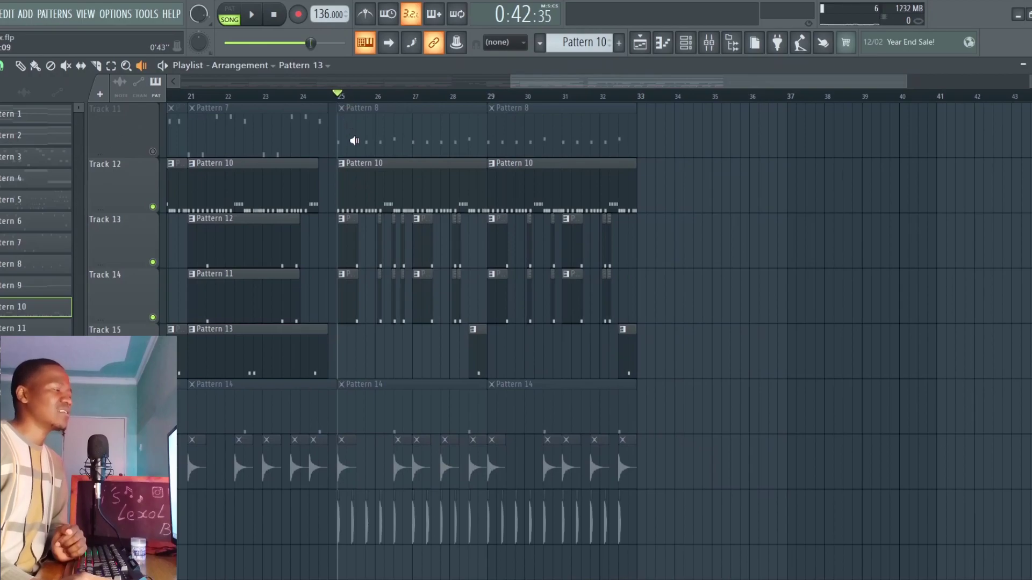
pyautogui.press('space')
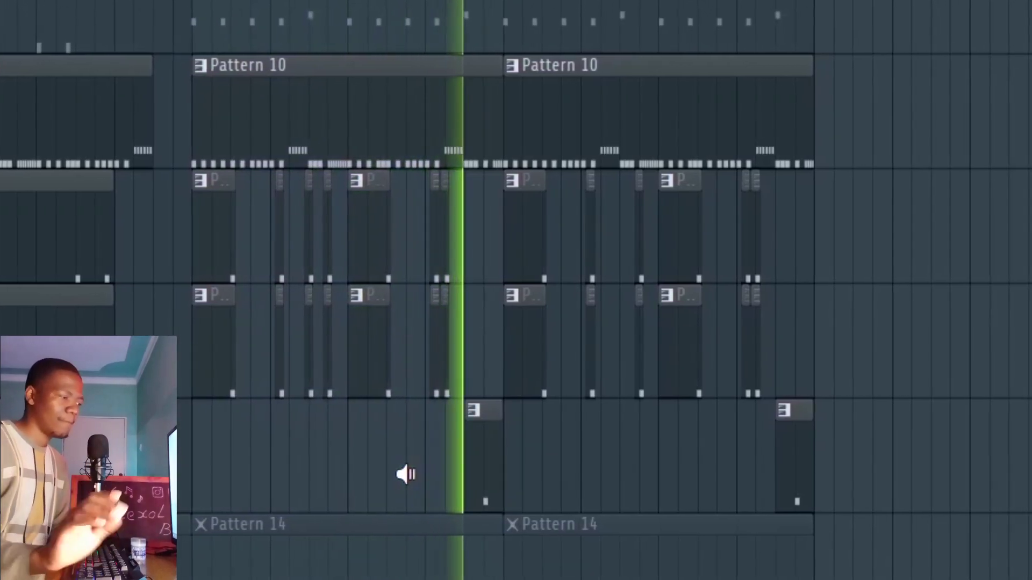
pyautogui.press('space')
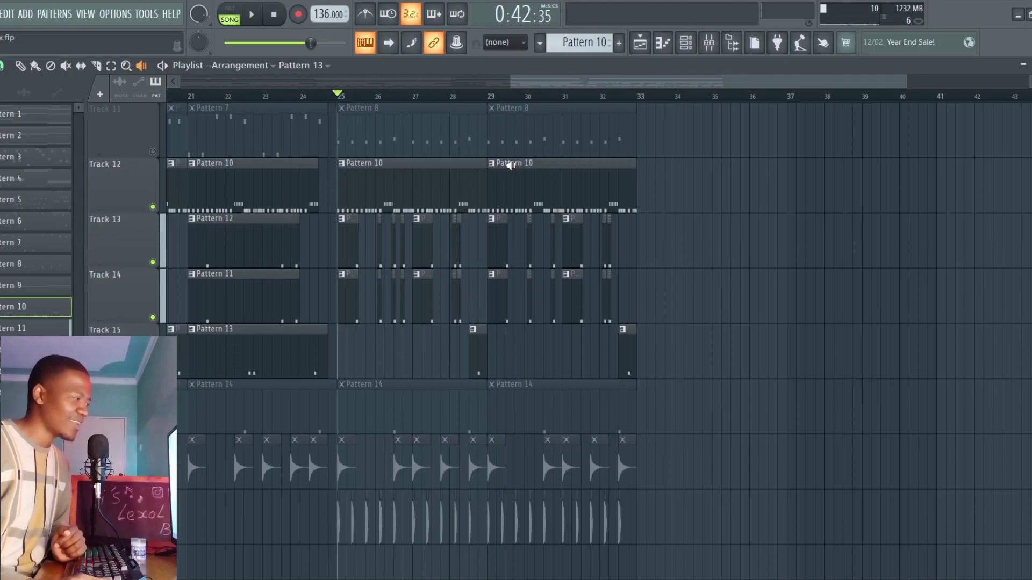
# - Unmute Track 16 and audition its Pattern 14 clip near the start of the arrangement
pyautogui.scroll(-1, 558, 82)
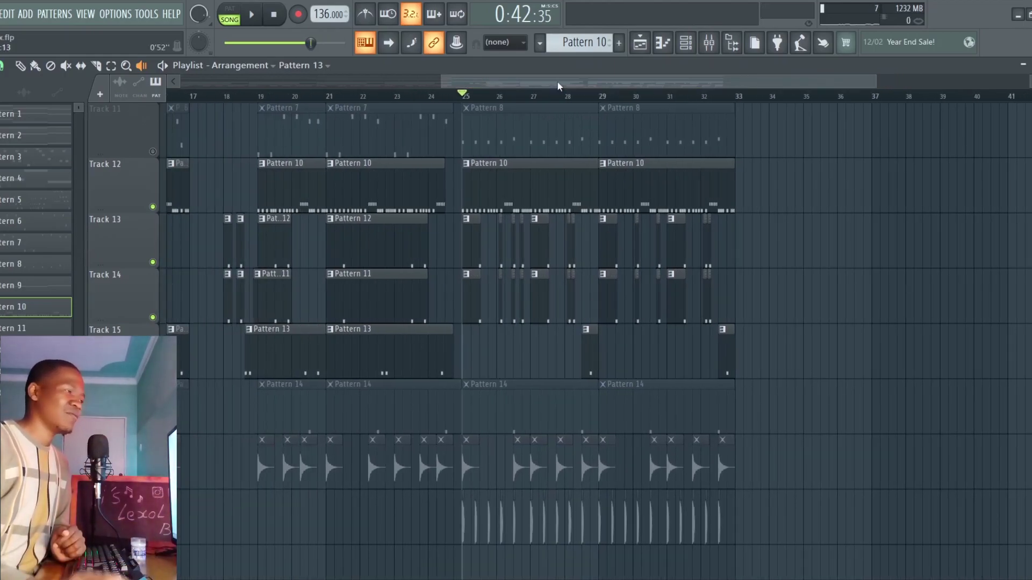
pyautogui.moveTo(556, 81); pyautogui.dragTo(479, 166)
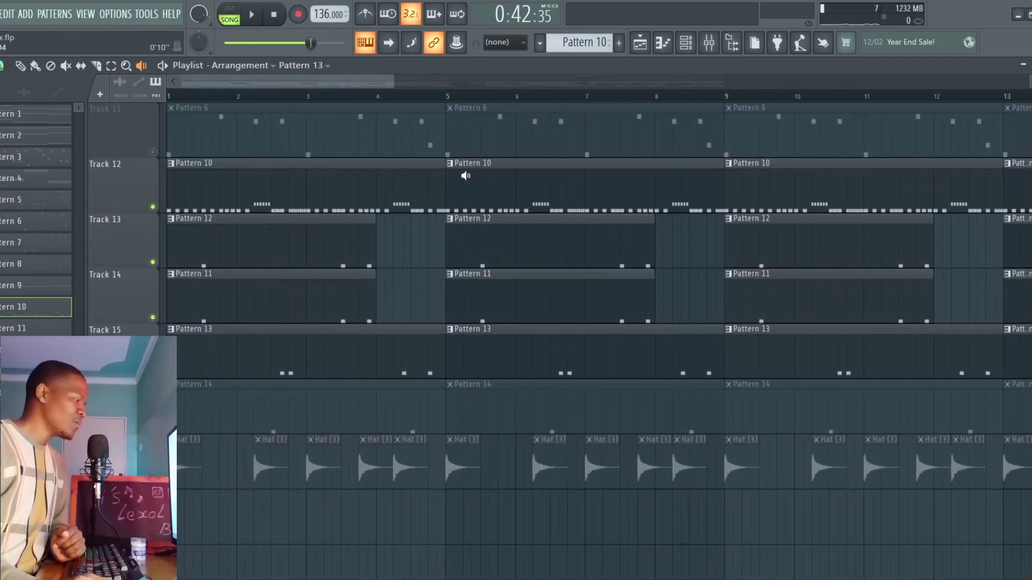
pyautogui.scroll(-2, 478, 166)
pyautogui.click(153, 318)
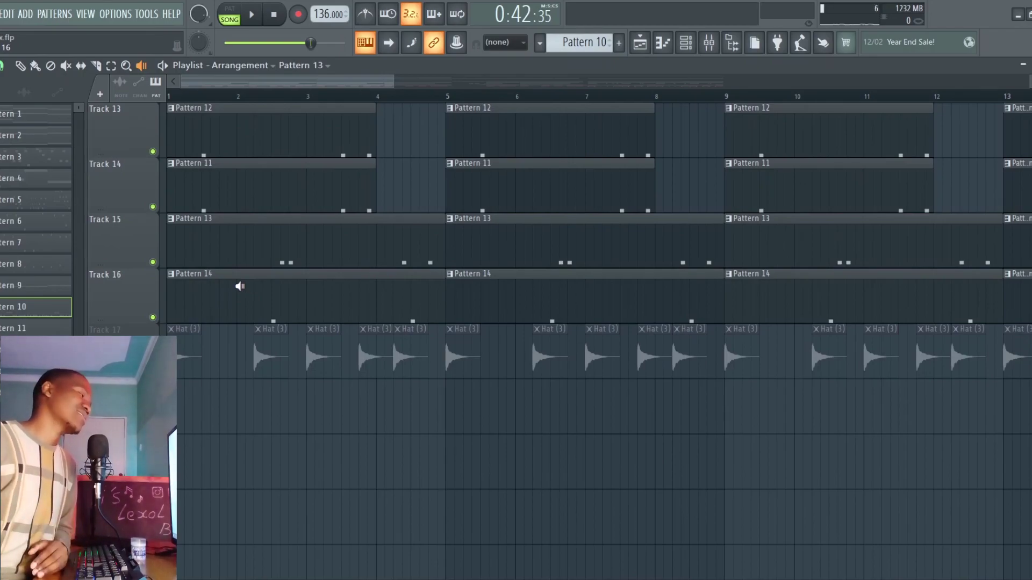
pyautogui.click(240, 286)
pyautogui.click(401, 295)
pyautogui.scroll(2, 385, 314)
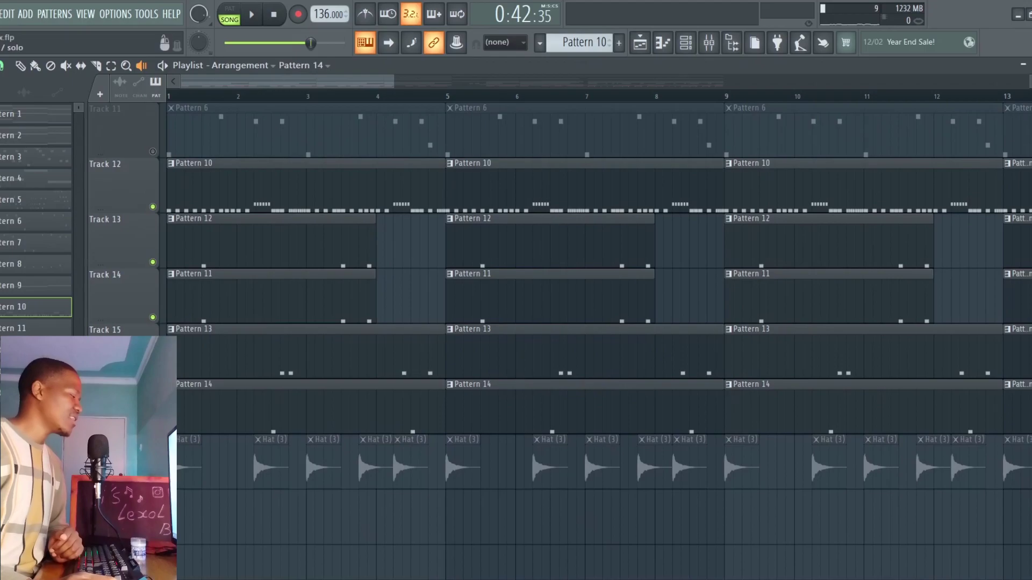
# - Unmute Track 17 and audition its Hat (3) audio clips
pyautogui.click(152, 483)
pyautogui.press('space')
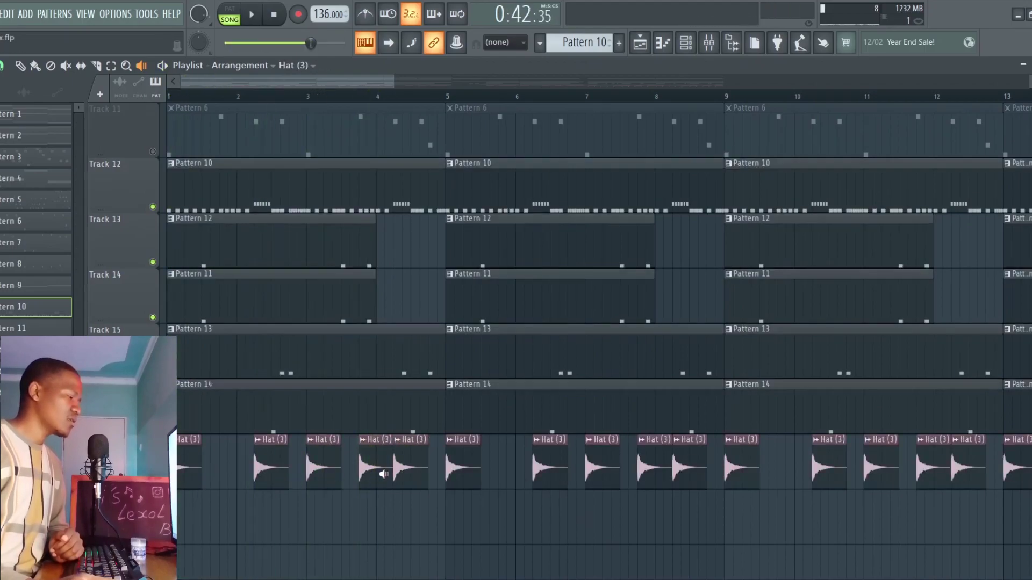
pyautogui.moveTo(399, 473); pyautogui.dragTo(369, 484)
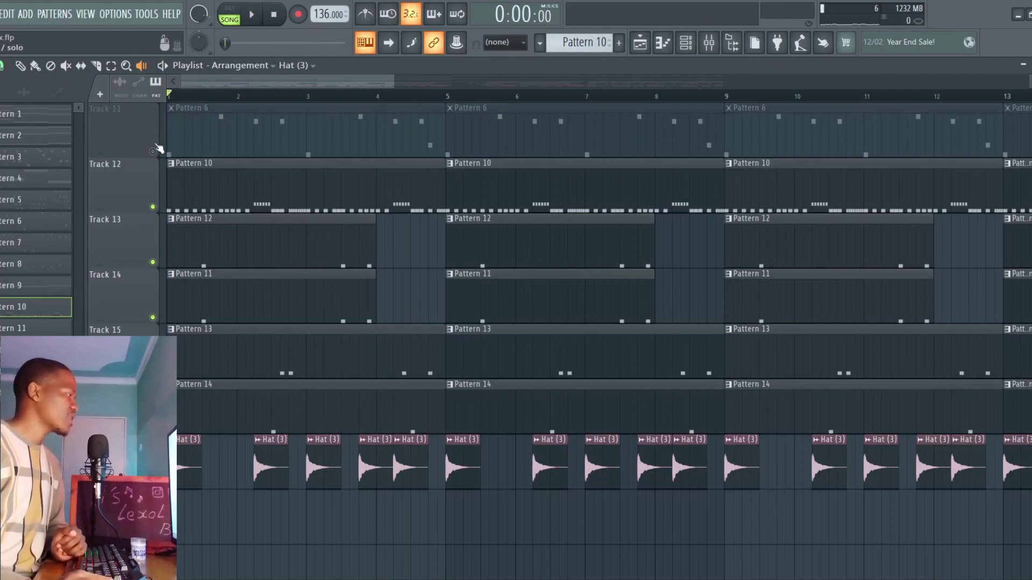
# - Unmute the Pattern 6 808 on Track 11 and play it with all the drums from bar 1
pyautogui.click(155, 150)
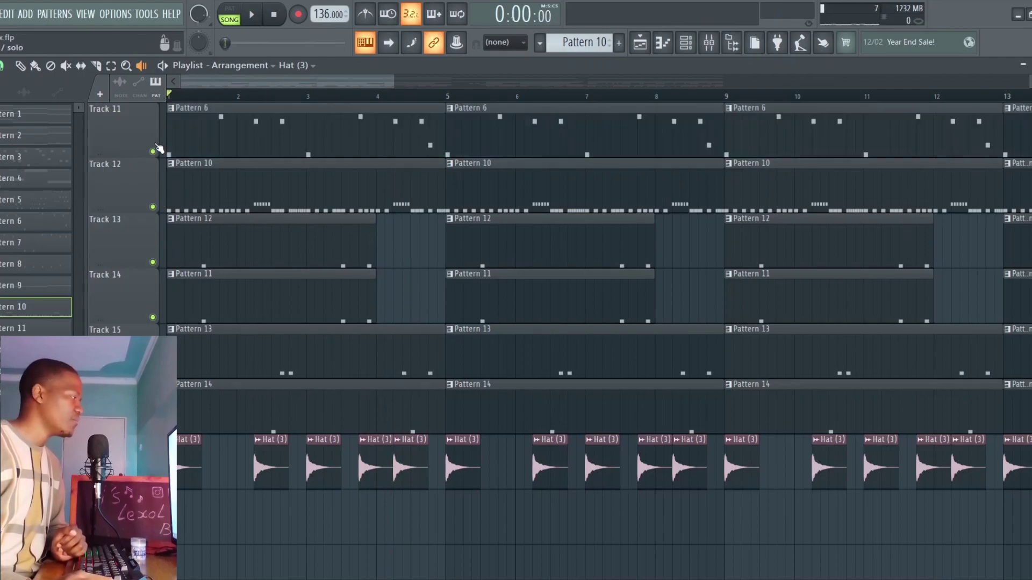
pyautogui.press('space')
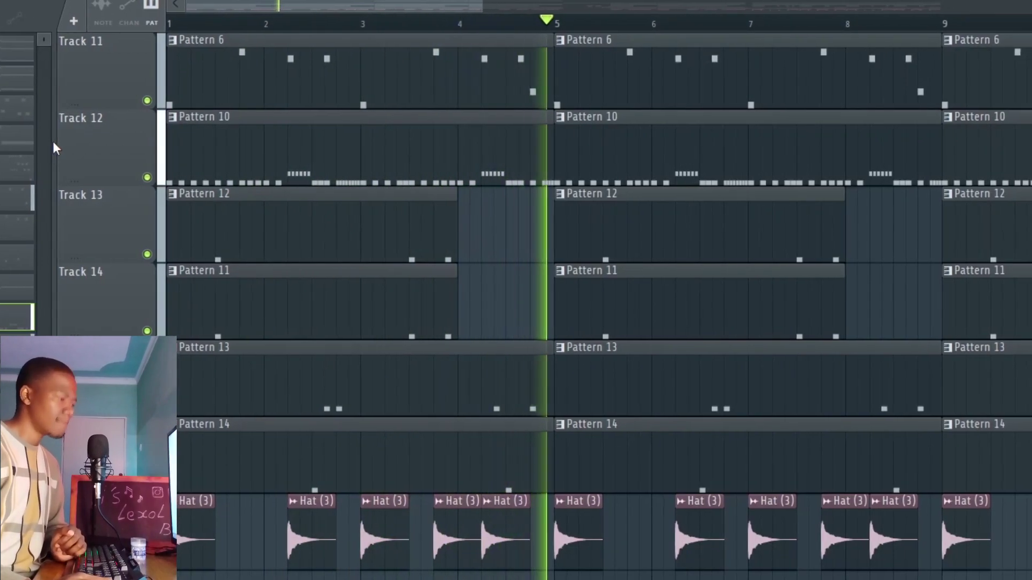
pyautogui.press('space')
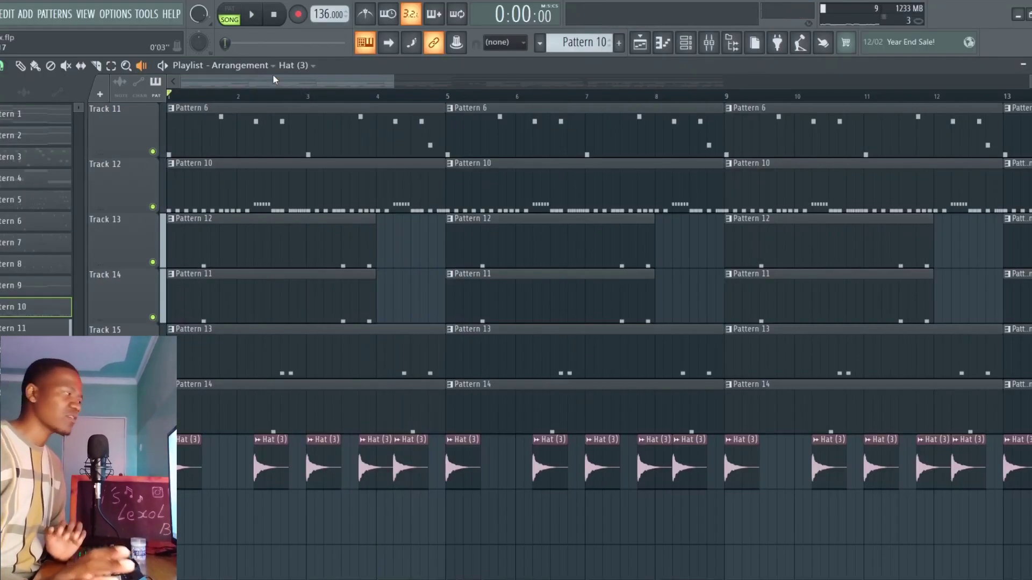
# - Unmute Track 18 and play its short audio hits with the 808 and drums from bar 25
pyautogui.hscroll(10, 278, 82)
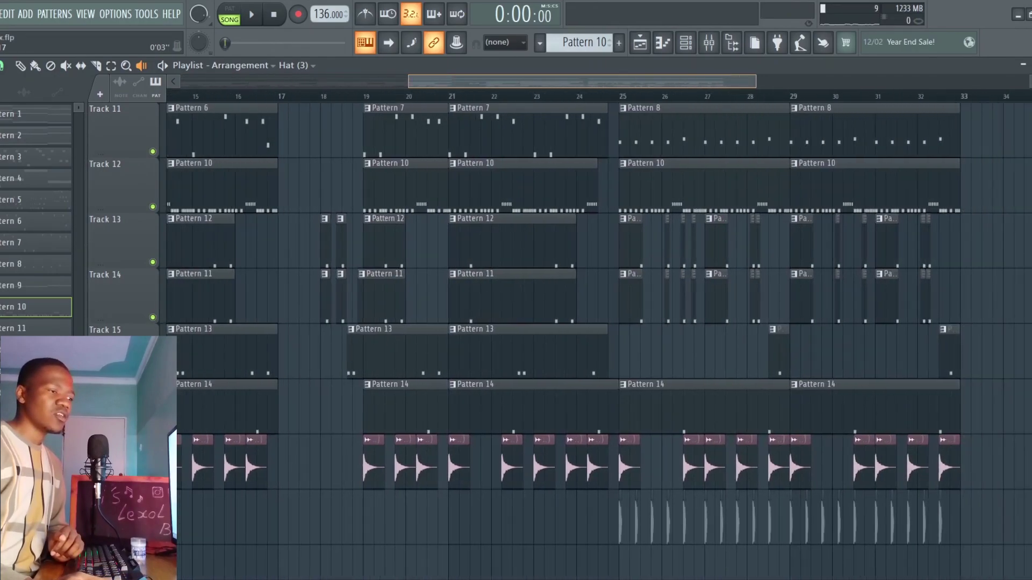
pyautogui.keyDown('ctrl'); pyautogui.scroll(-1, 274, 108); pyautogui.keyUp('ctrl')
pyautogui.scroll(-5, 247, 267)
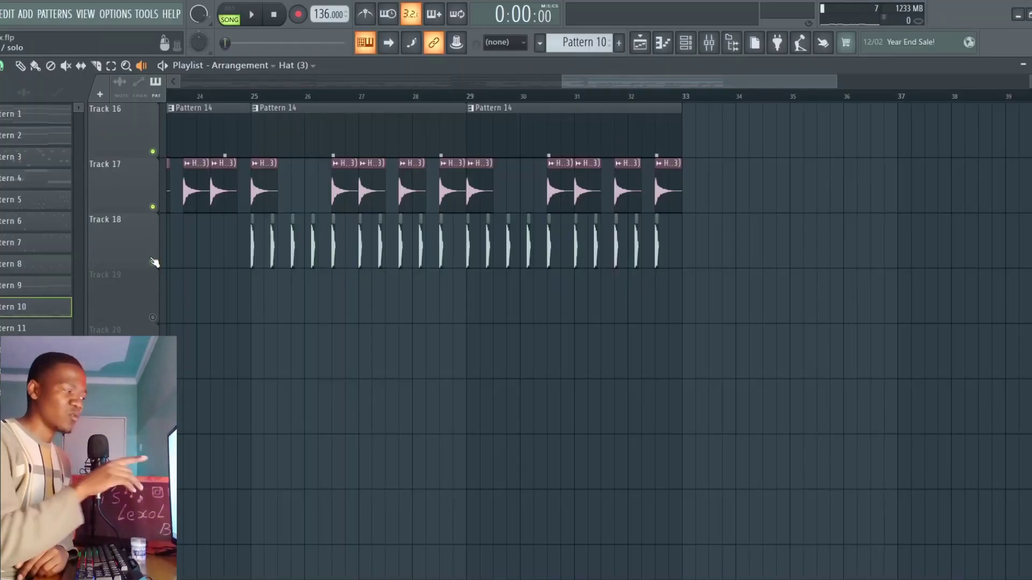
pyautogui.scroll(6, 221, 204)
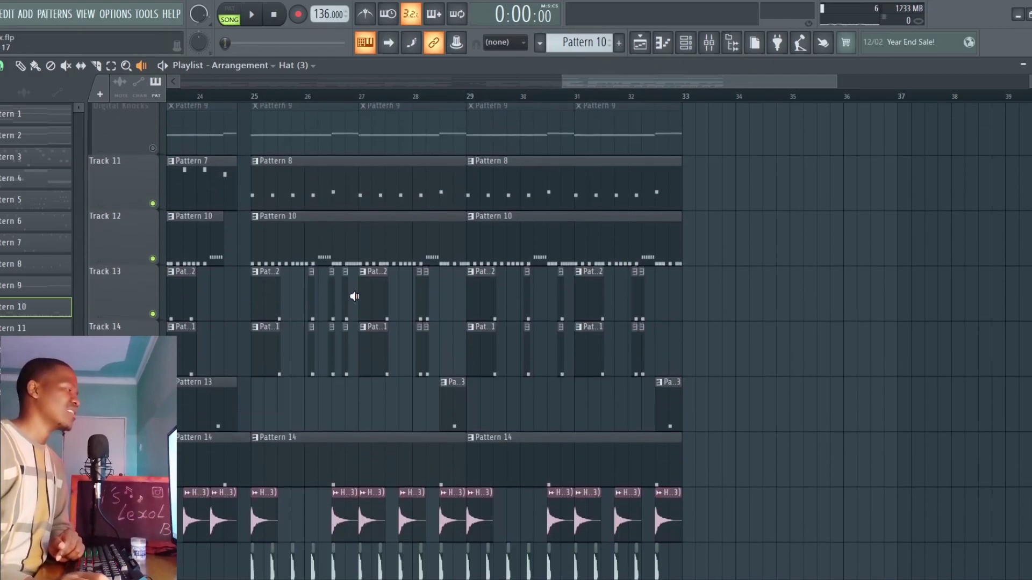
pyautogui.scroll(-1, 291, 282)
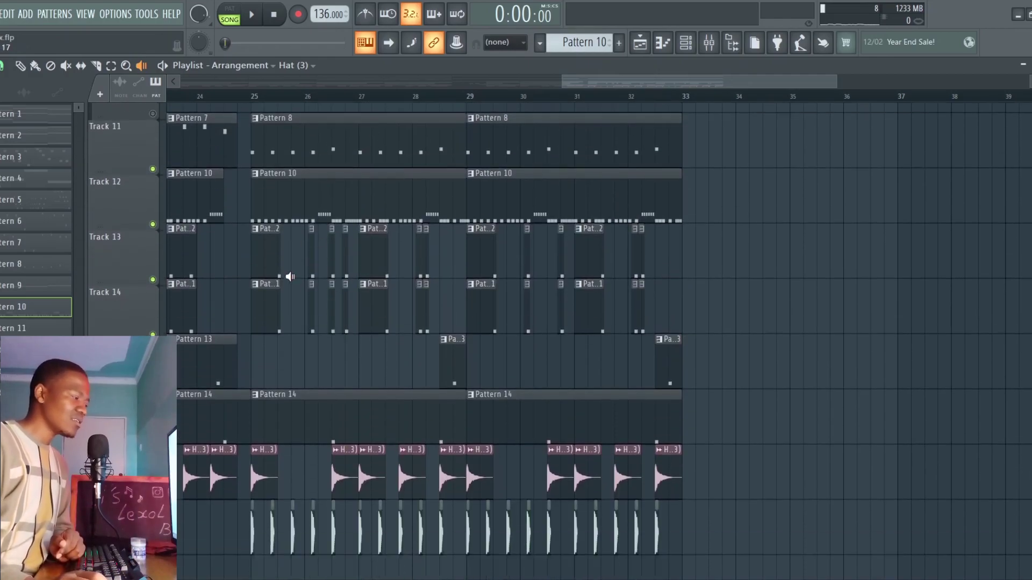
pyautogui.scroll(-4, 290, 276)
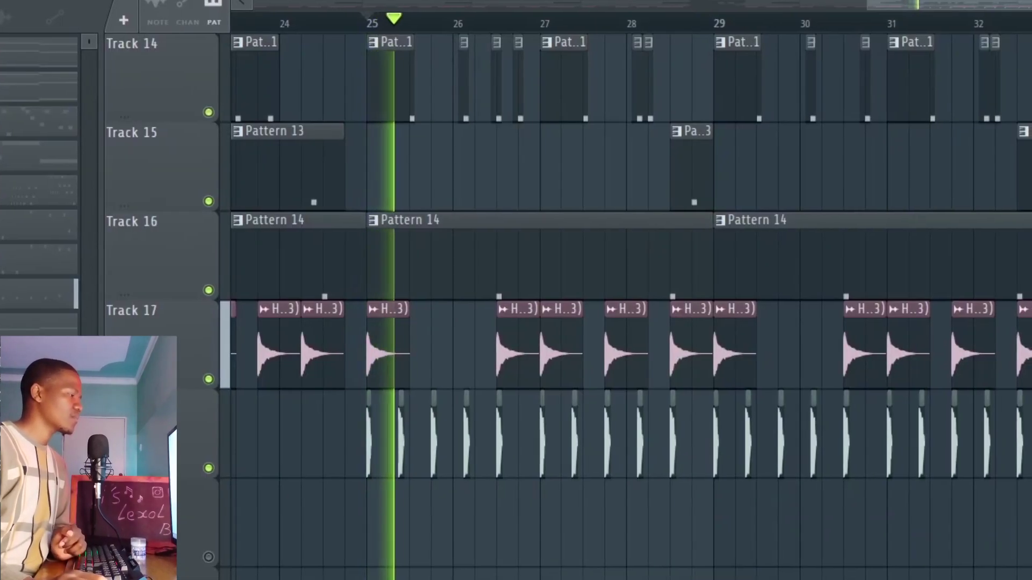
pyautogui.scroll(1, 423, 272)
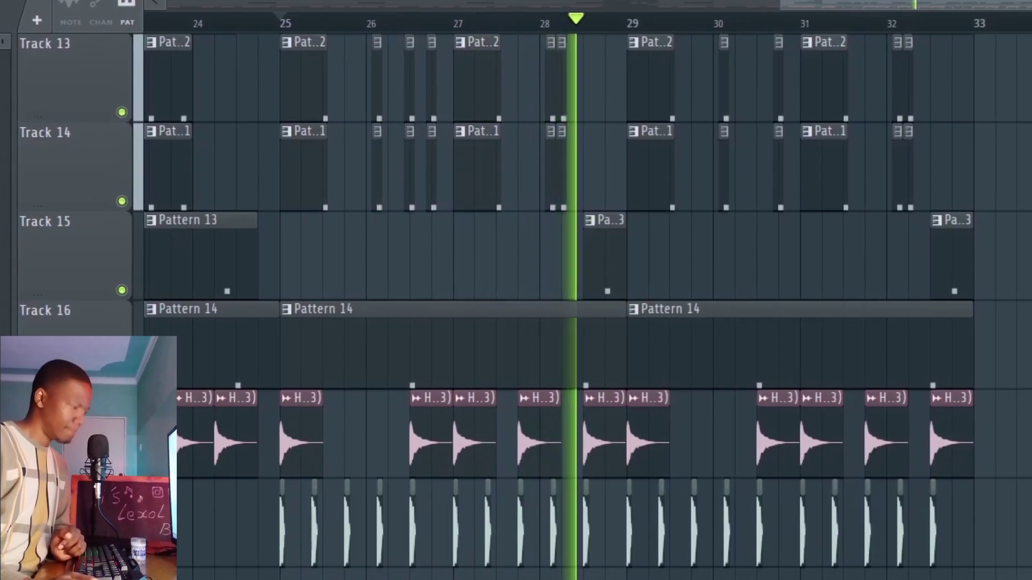
pyautogui.press('space')
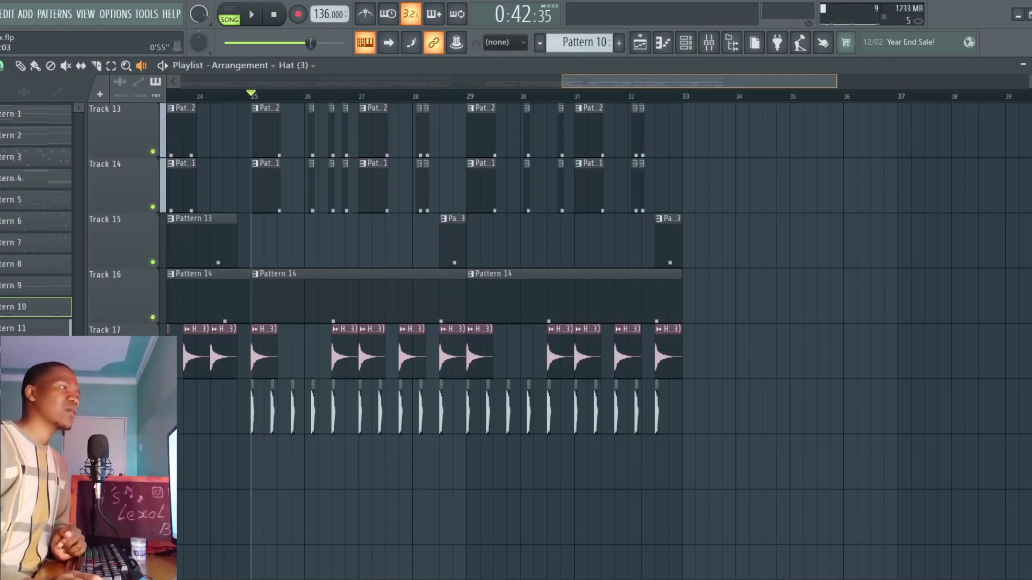
# - Unmute all playlist tracks so the melodies sound together with the drums and 808
pyautogui.scroll(-4, 458, 200)
pyautogui.scroll(6, 286, 394)
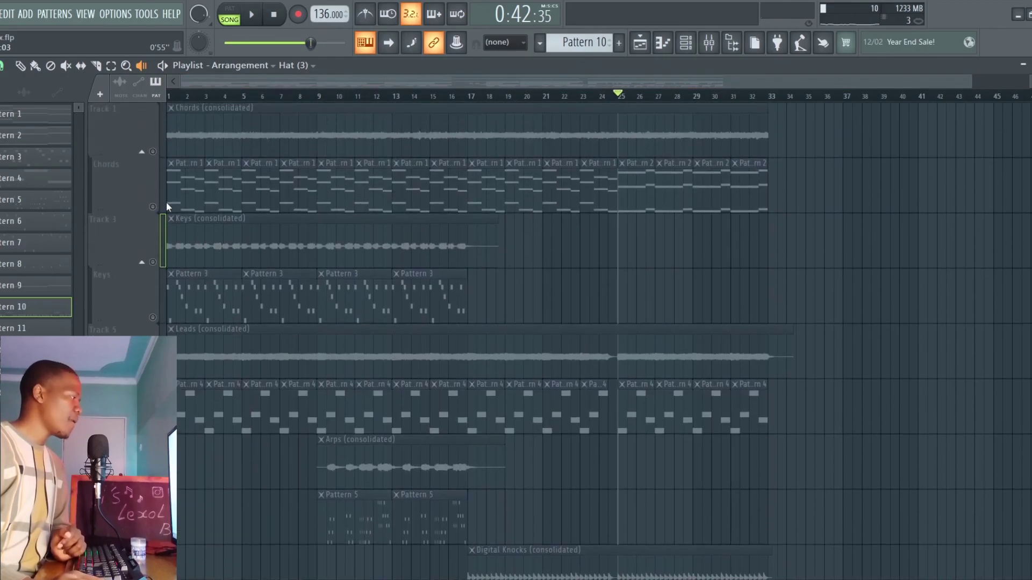
pyautogui.rightClick(153, 207)
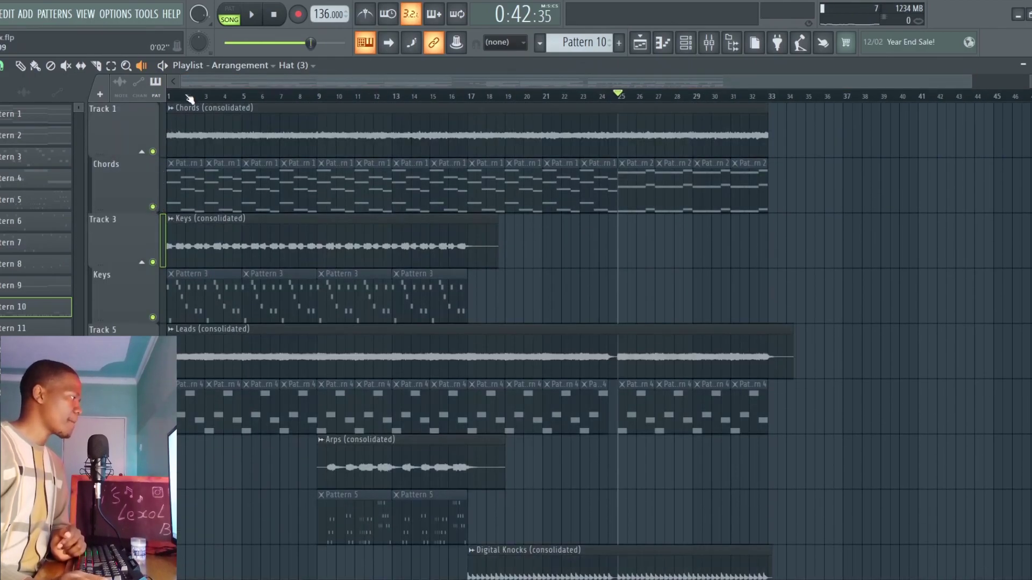
# - Play the full arrangement from bar 1 through bar 32, following the melodic and drum tracks along the timeline
pyautogui.click(252, 16)
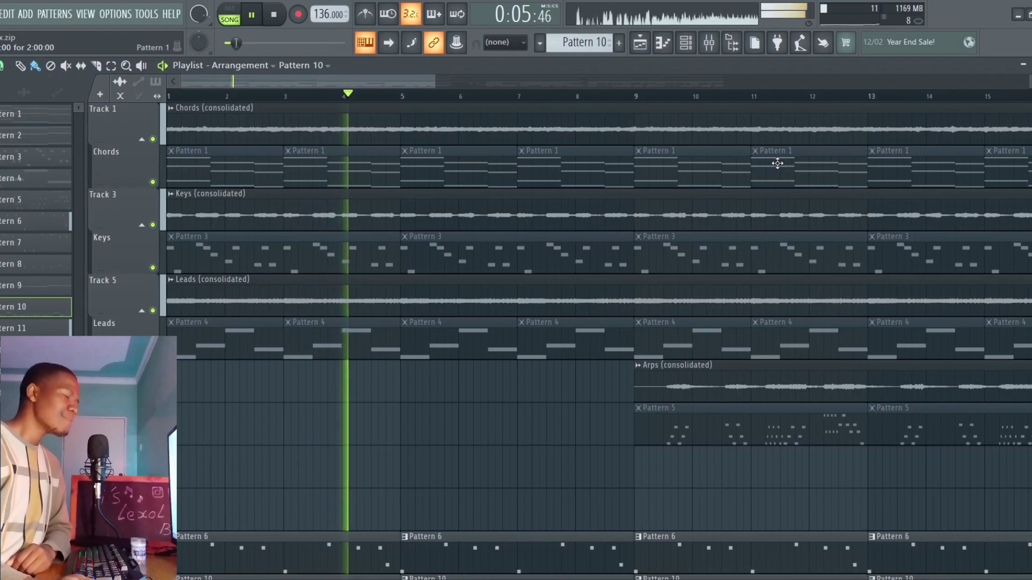
pyautogui.scroll(-6, 778, 163)
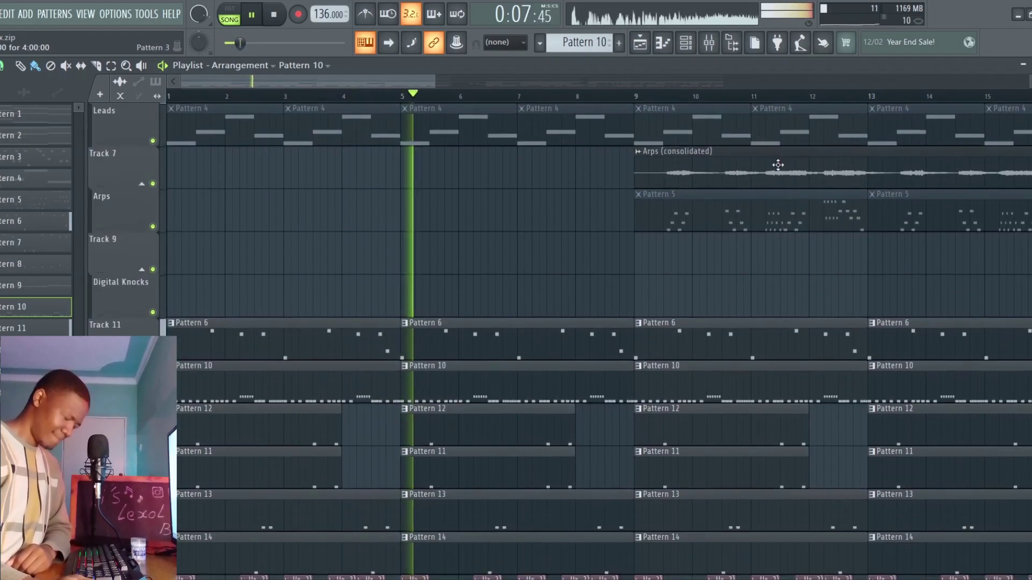
pyautogui.scroll(1, 777, 165)
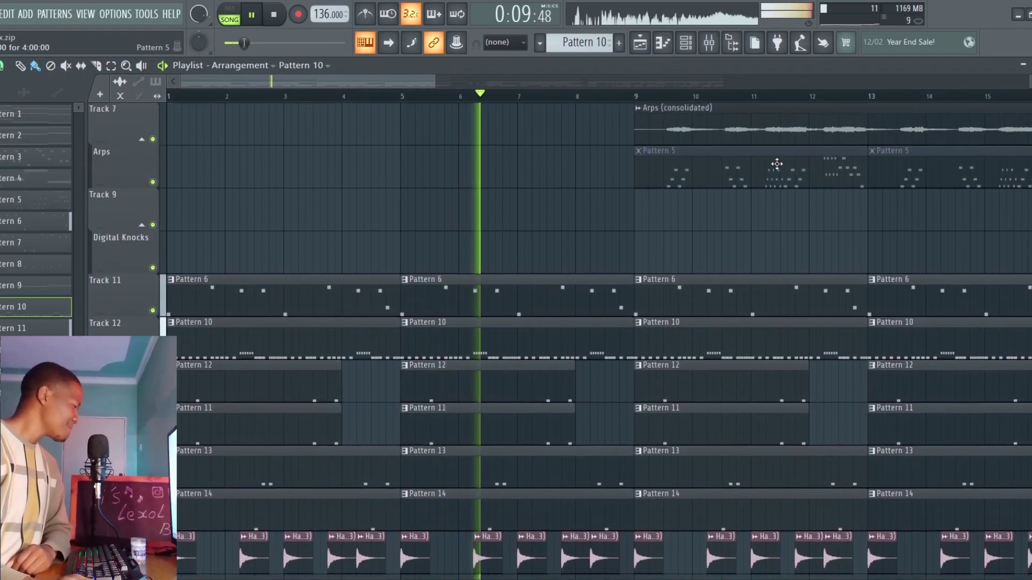
pyautogui.moveTo(361, 78); pyautogui.dragTo(468, 81)
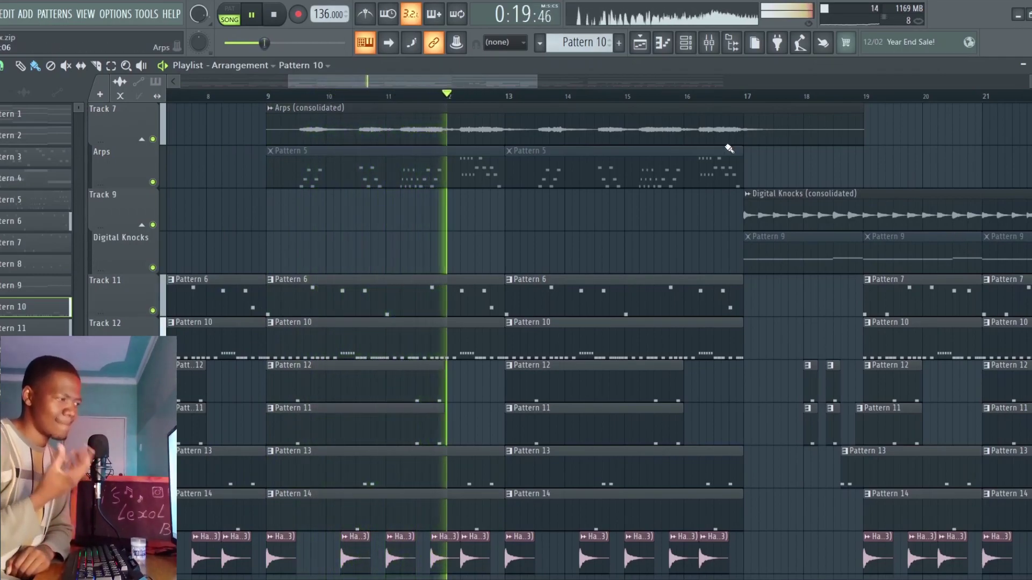
pyautogui.moveTo(524, 88); pyautogui.dragTo(577, 87)
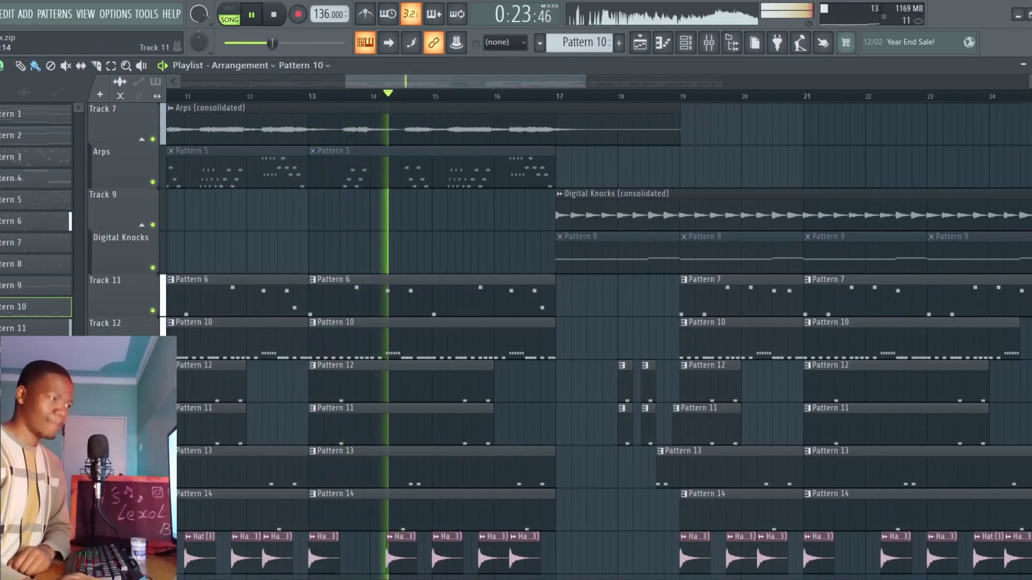
pyautogui.scroll(3, 593, 340)
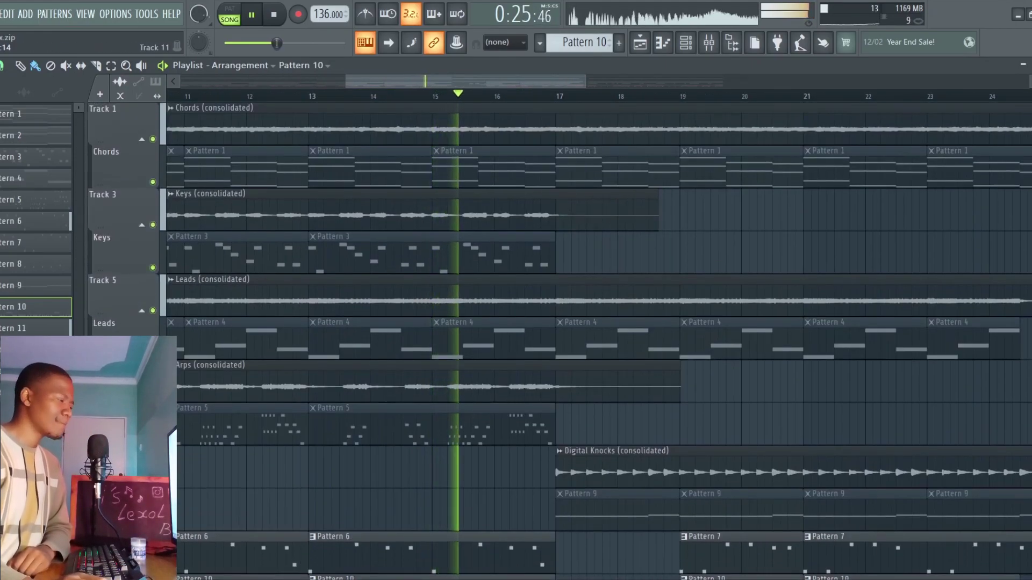
pyautogui.scroll(-4, 593, 341)
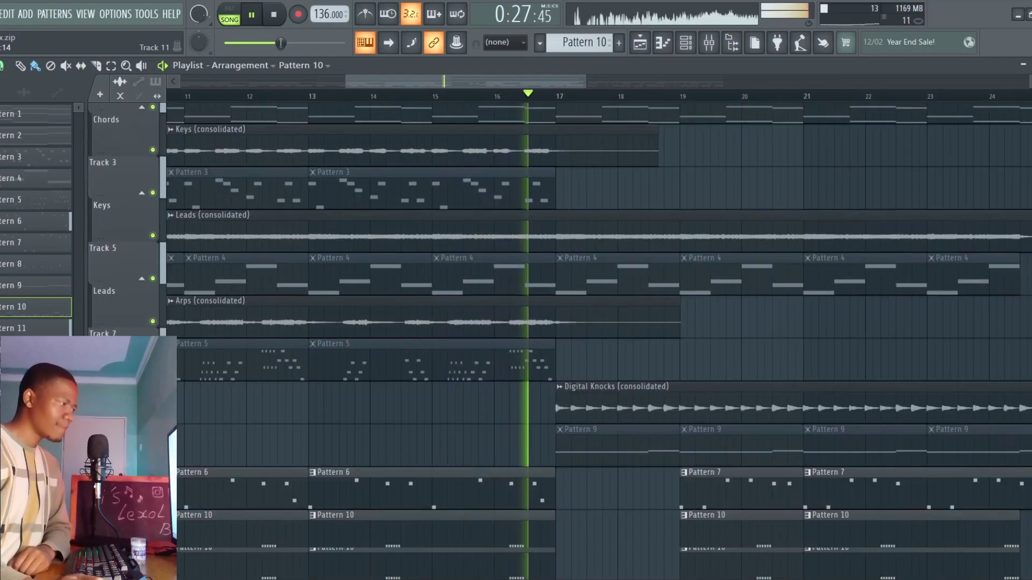
pyautogui.scroll(2, 593, 341)
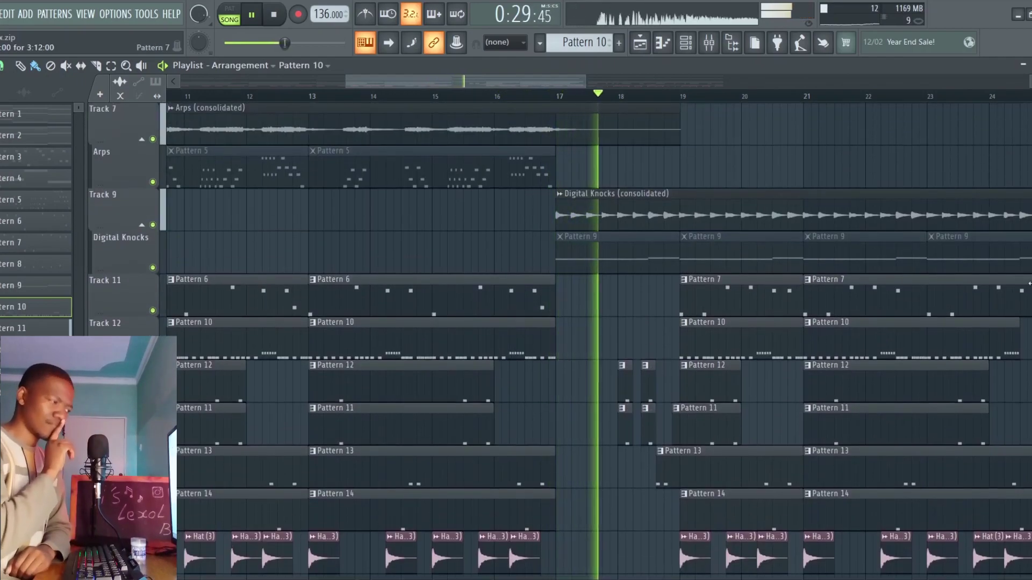
pyautogui.moveTo(527, 83); pyautogui.dragTo(612, 84)
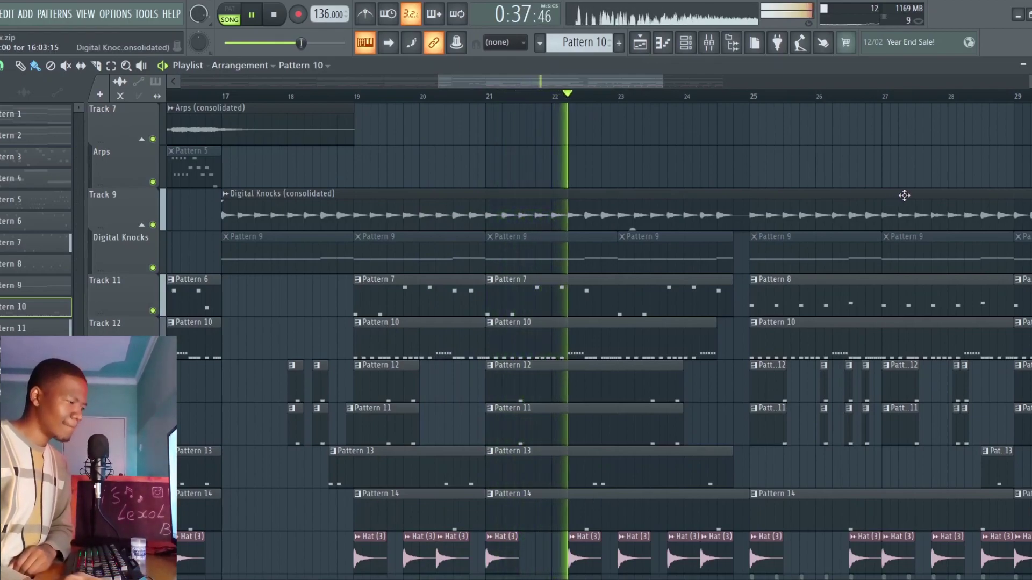
pyautogui.scroll(-1, 905, 195)
pyautogui.moveTo(569, 84); pyautogui.dragTo(691, 83)
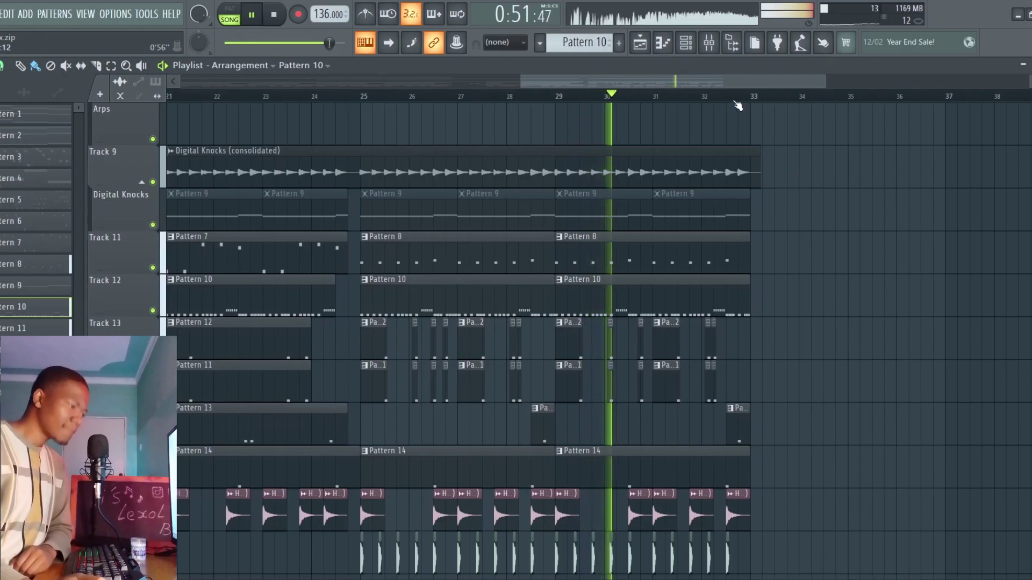
pyautogui.scroll(-3, 722, 91)
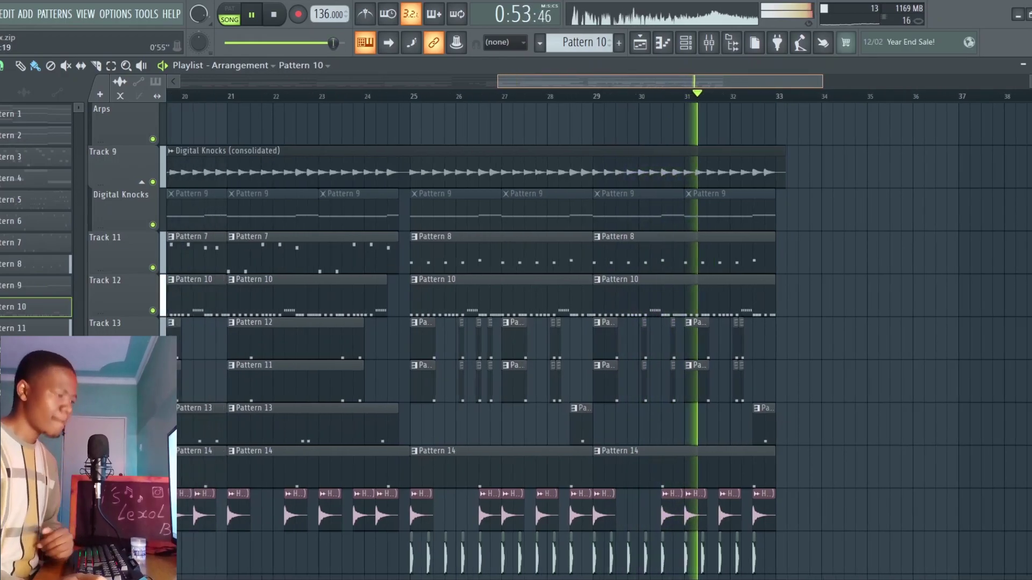
pyautogui.scroll(-2, 721, 84)
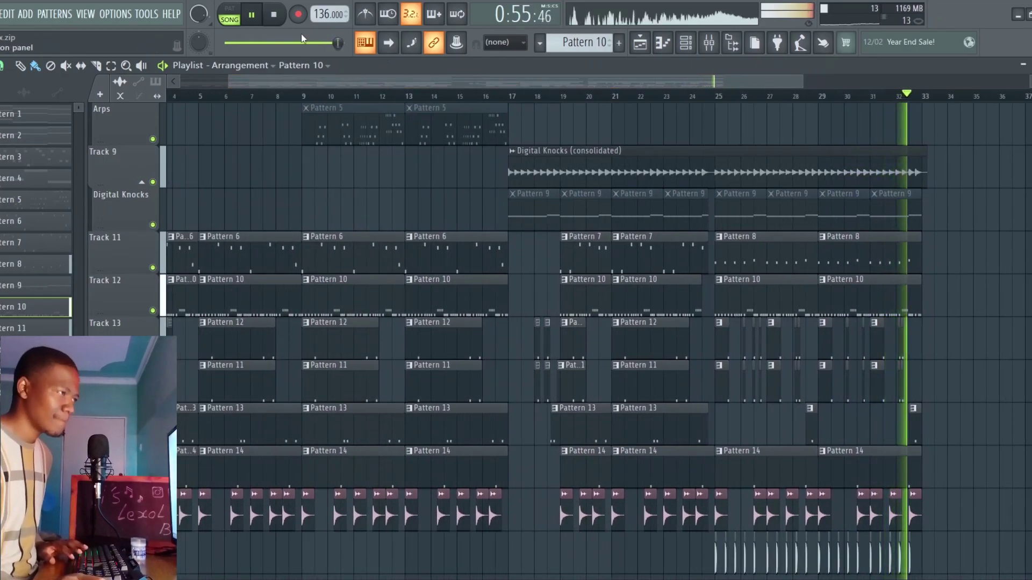